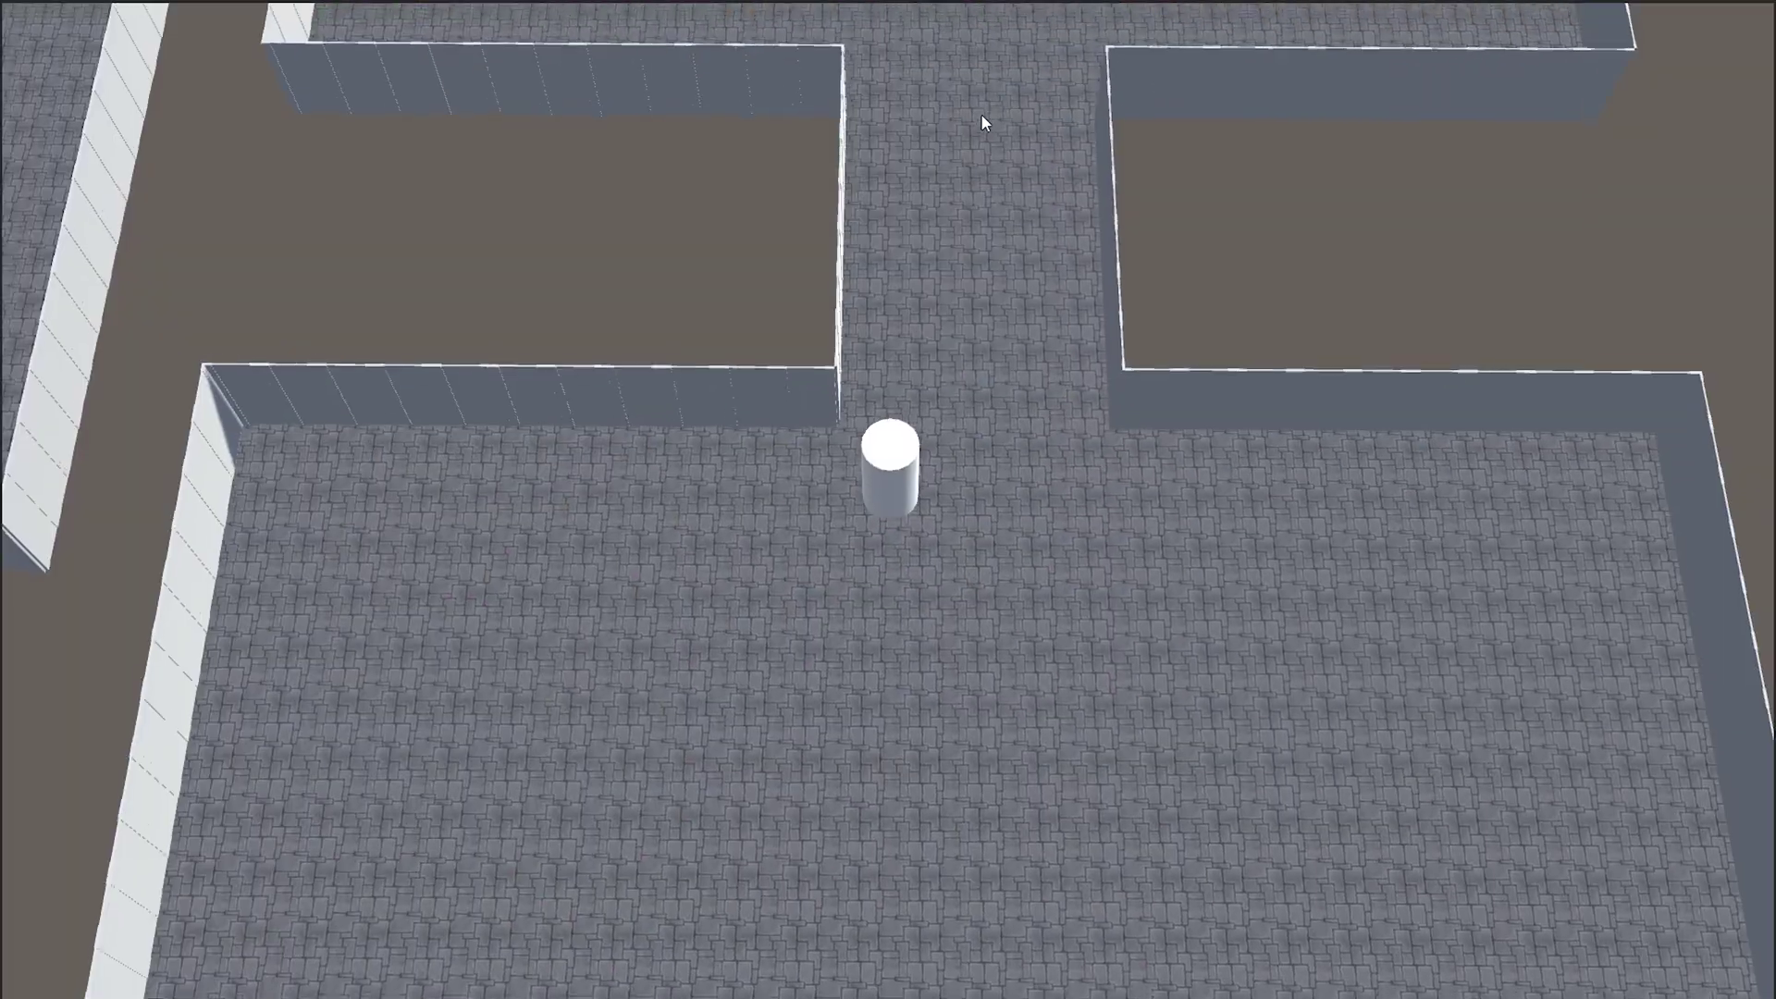
Step: Walk the hero up the maze corridor and slash at goblins until one dies
{"action": "key", "text": "w"}
{"action": "key", "text": "w"}
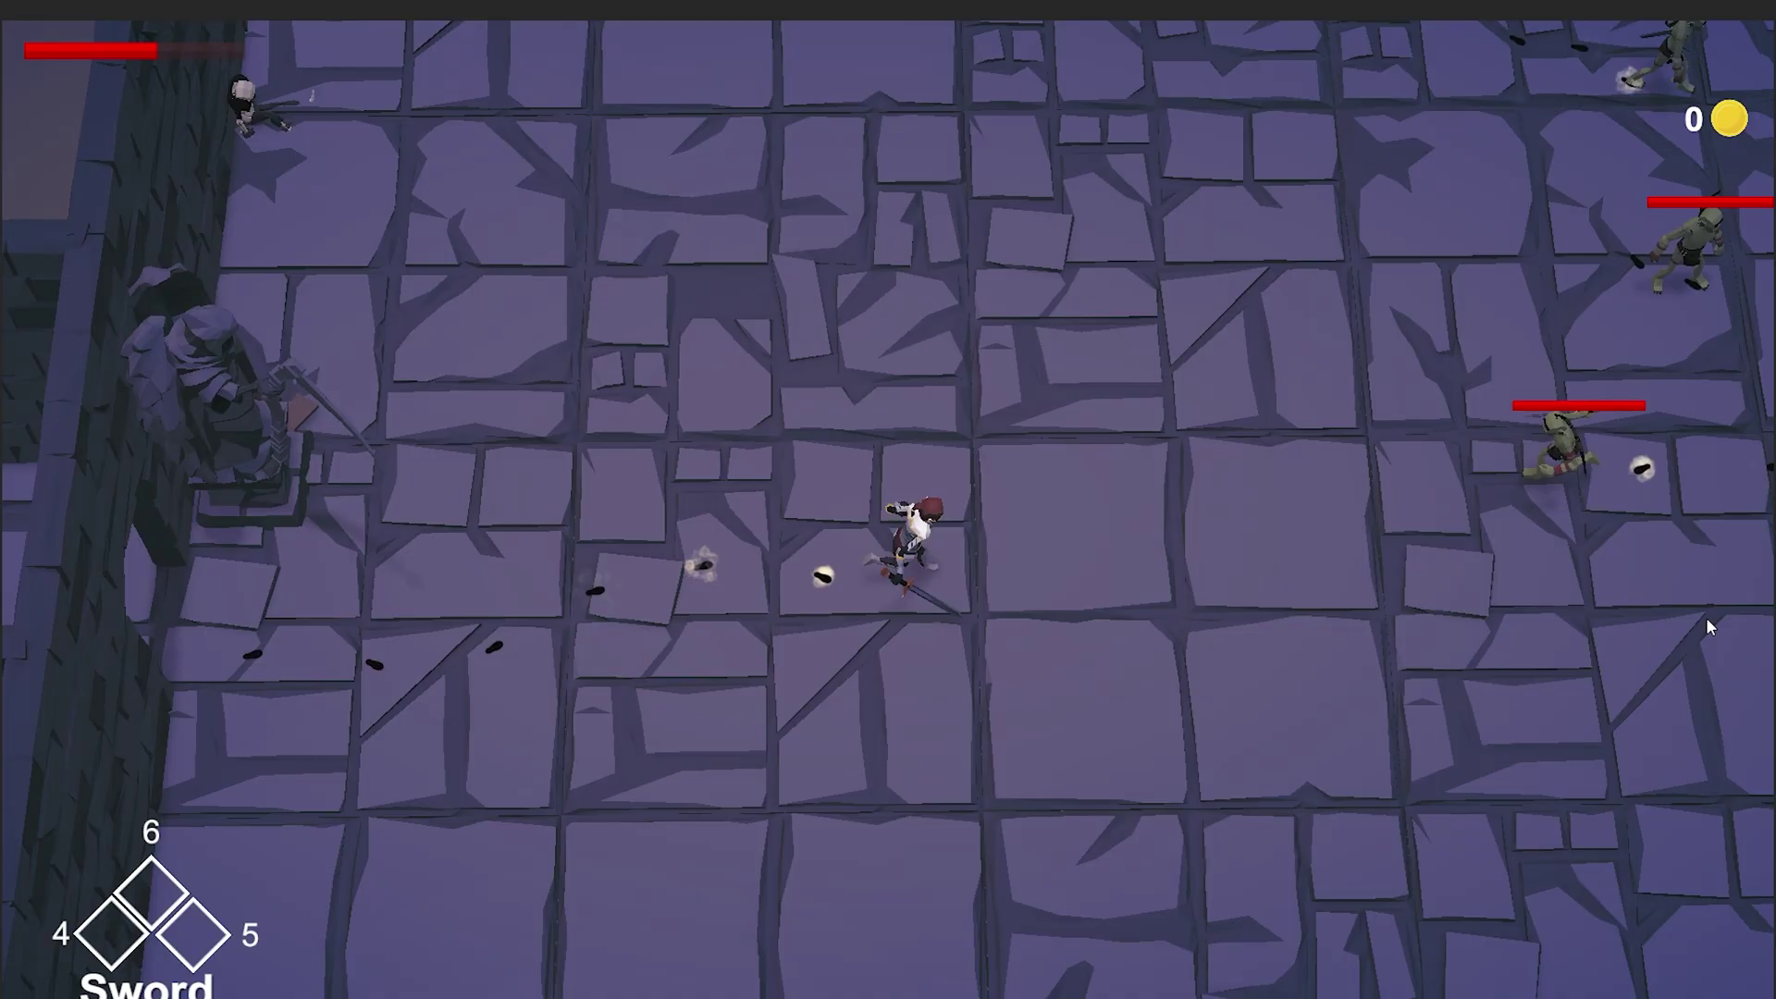
{"action": "key", "text": "d"}
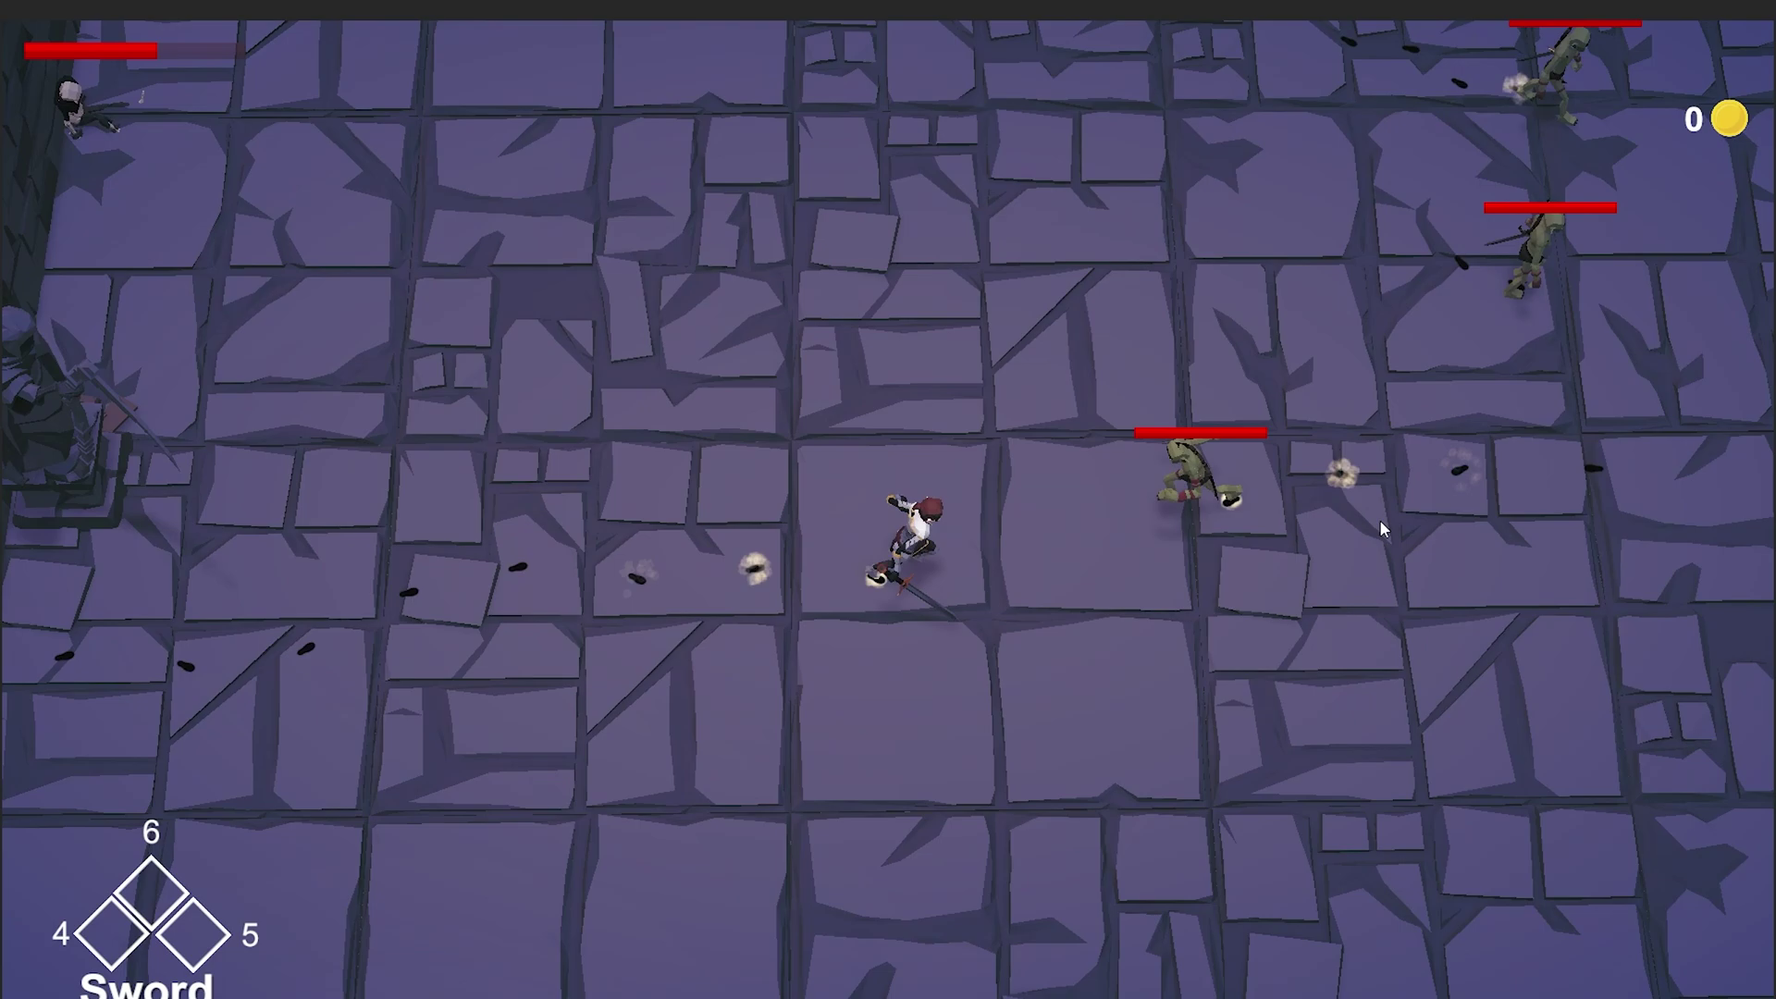
{"action": "left_click", "coordinate": [1080, 422]}
{"action": "key", "text": "s"}
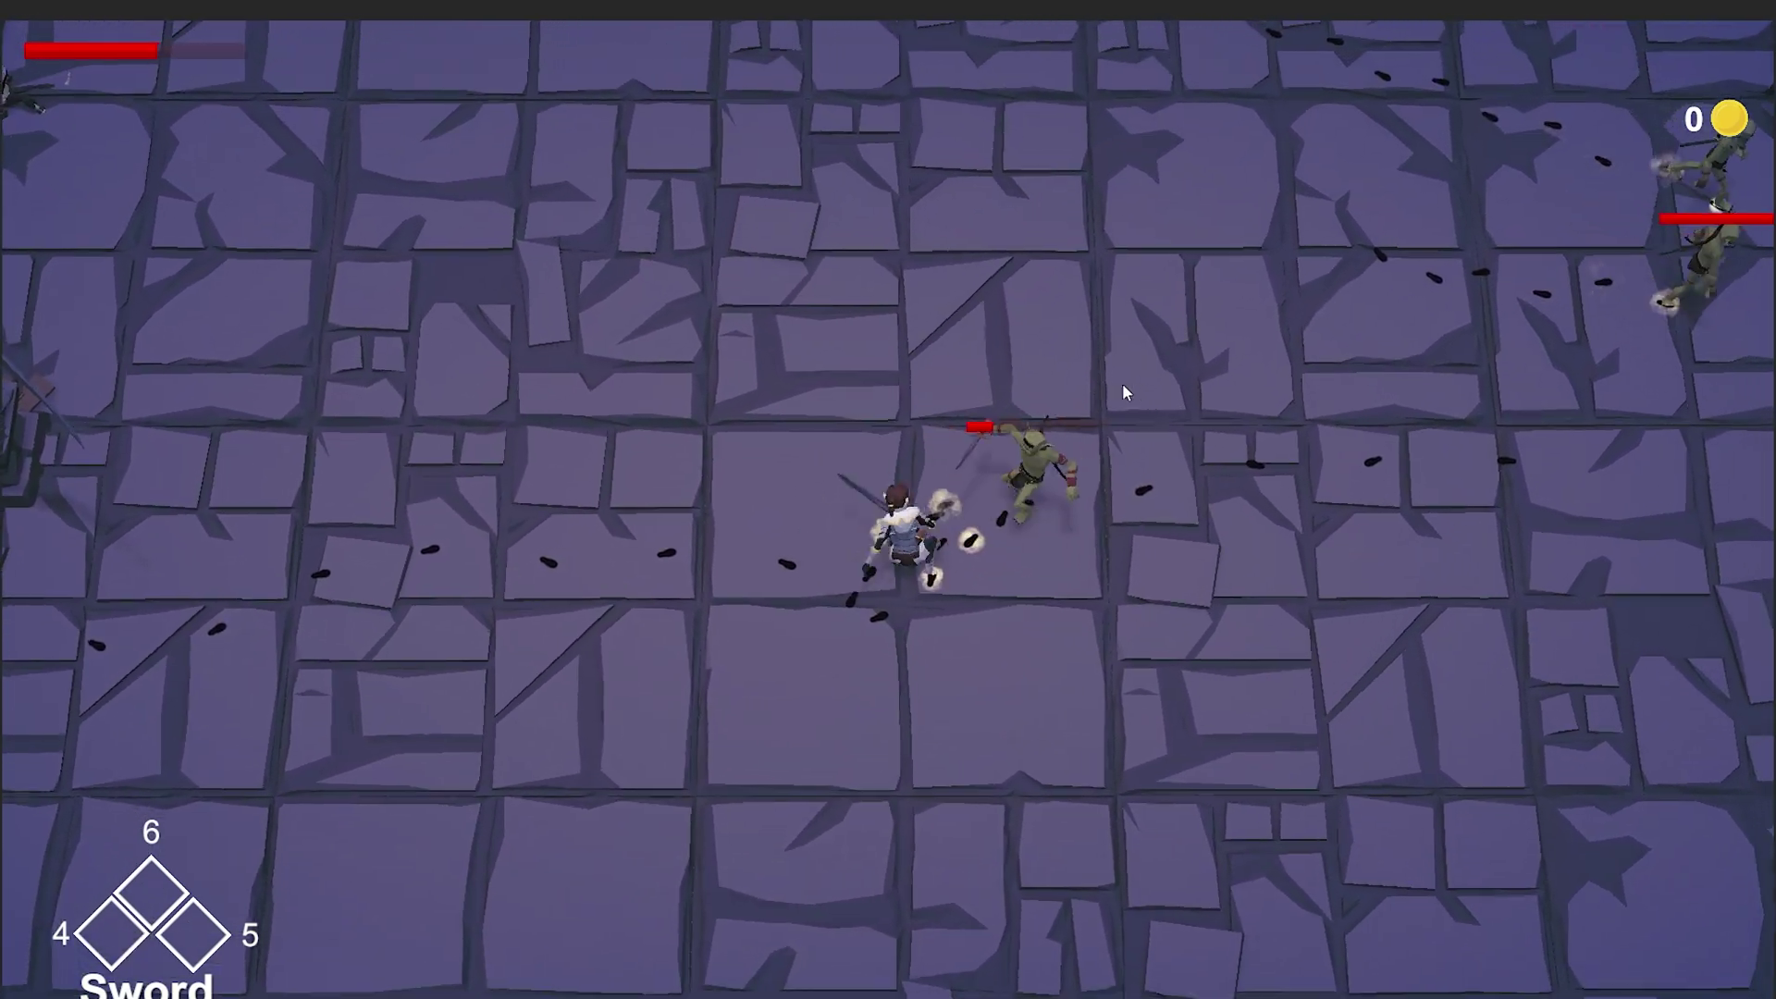
{"action": "left_click", "coordinate": [1152, 386]}
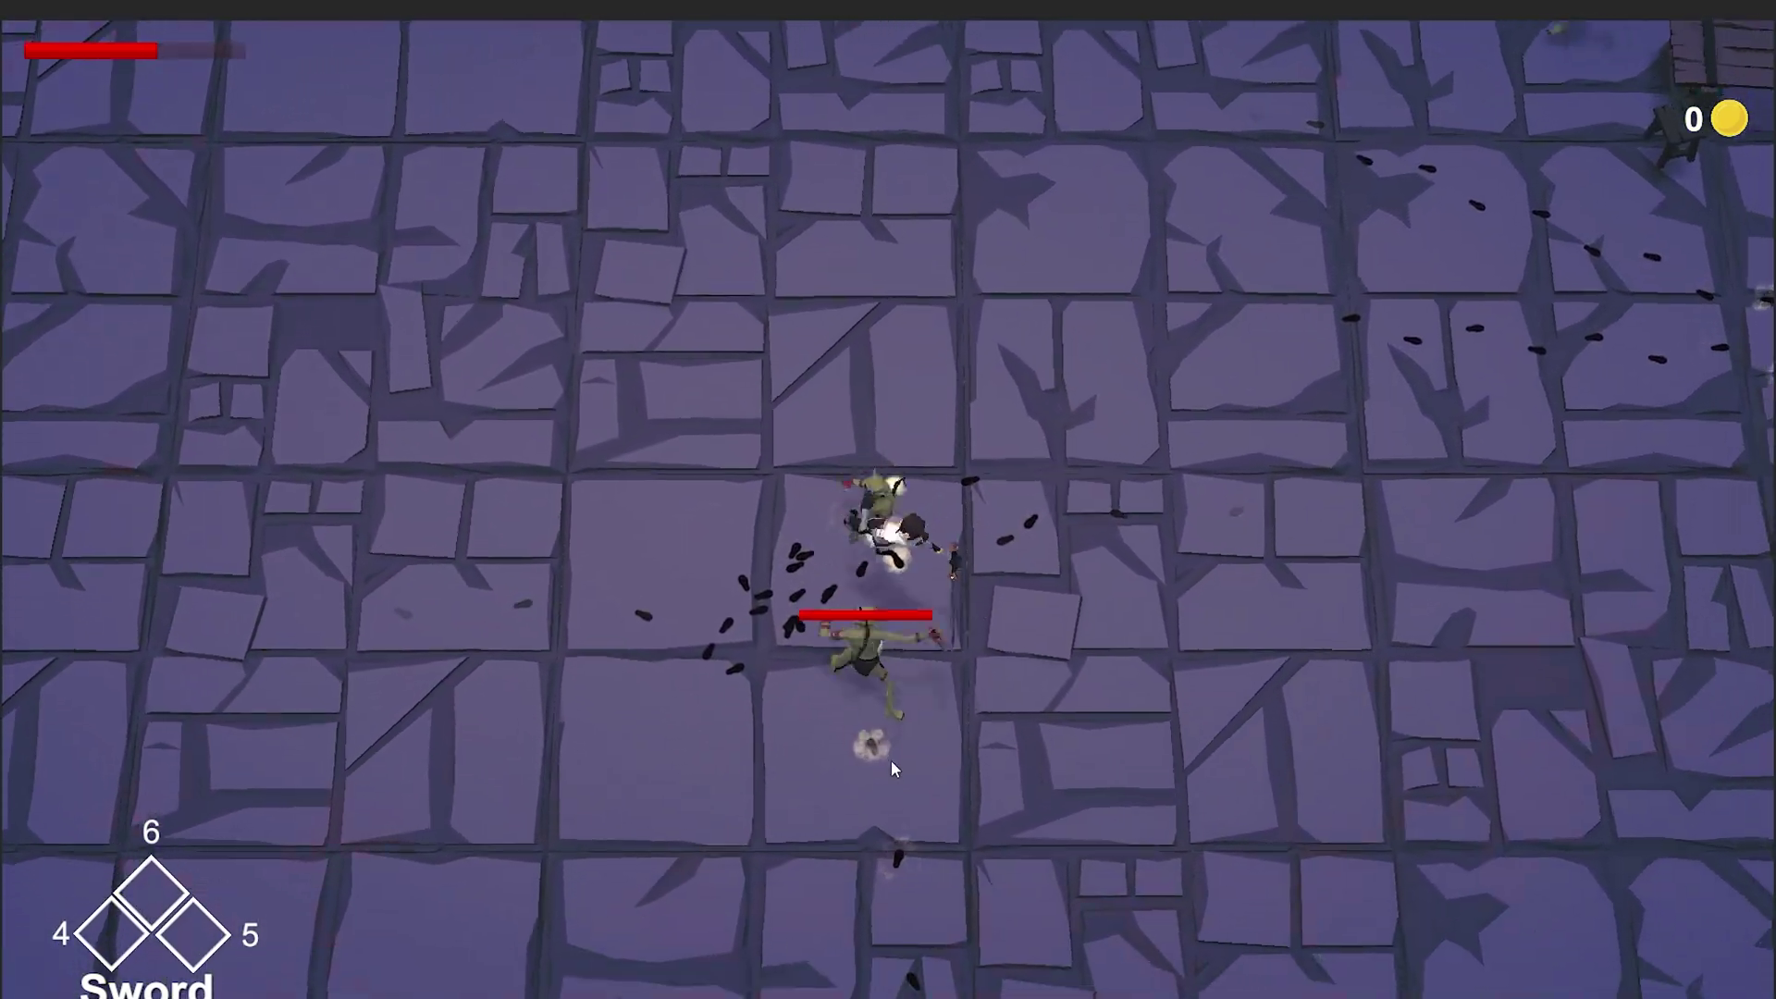
{"action": "left_click", "coordinate": [890, 764]}
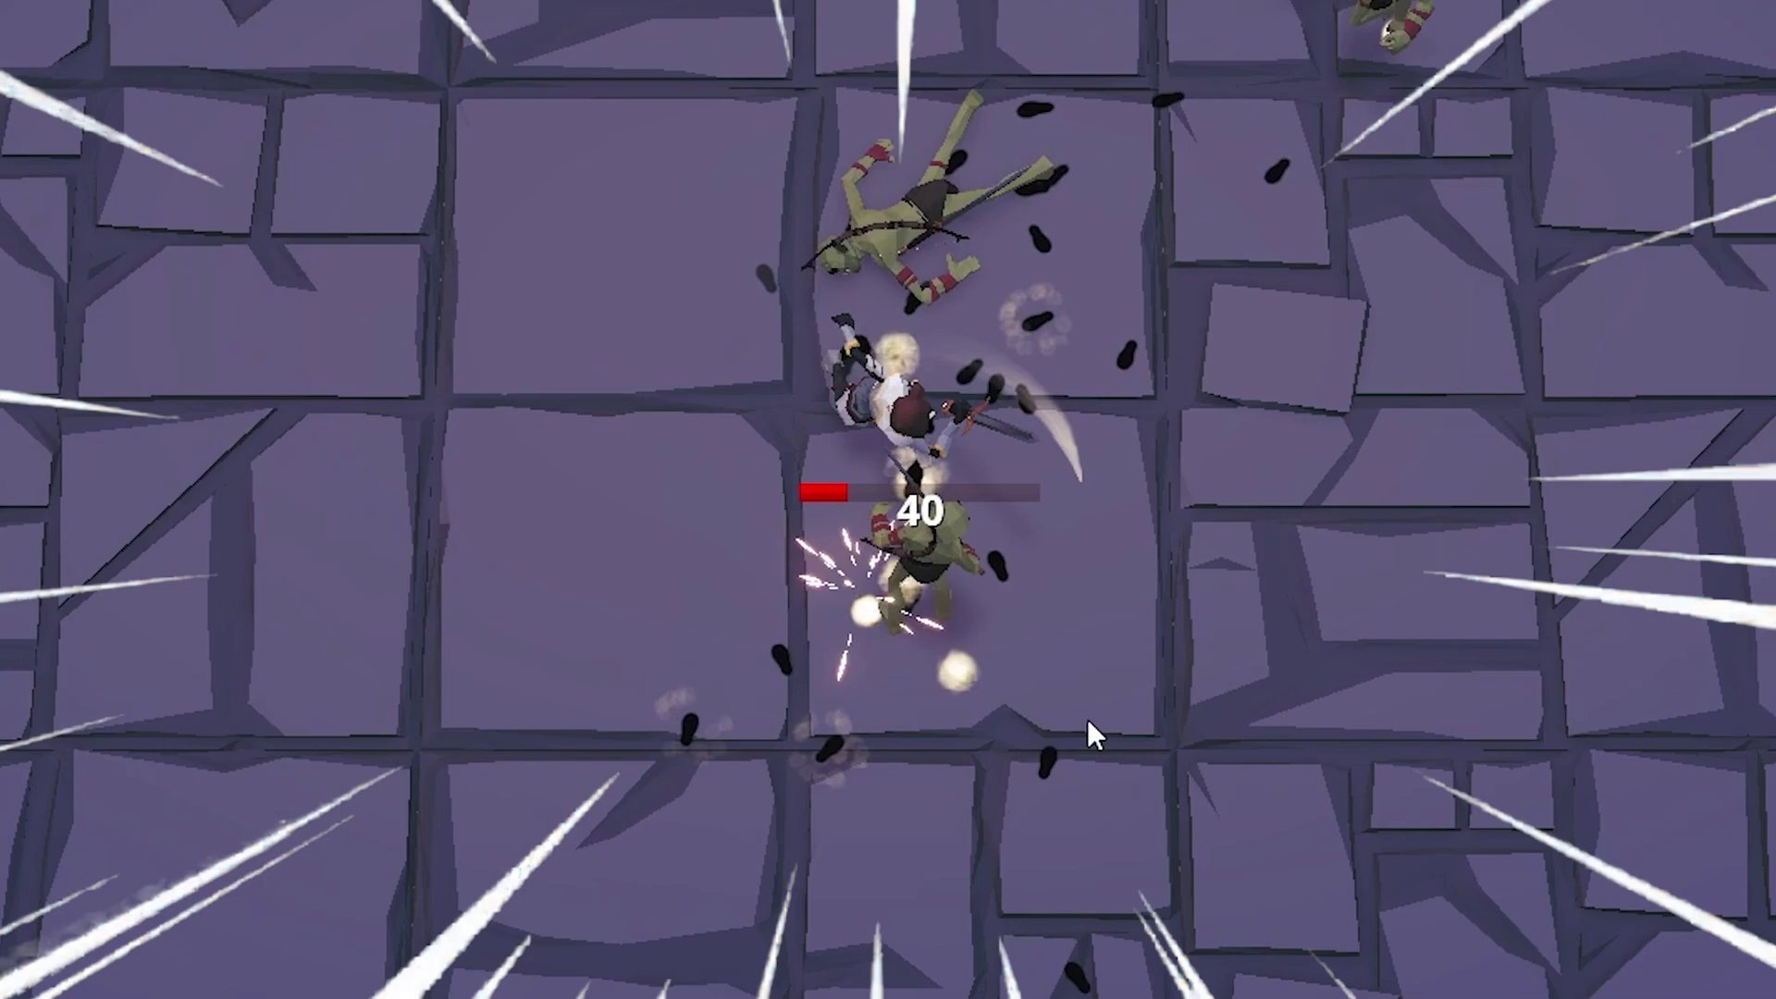
{"action": "left_click", "coordinate": [1023, 654]}
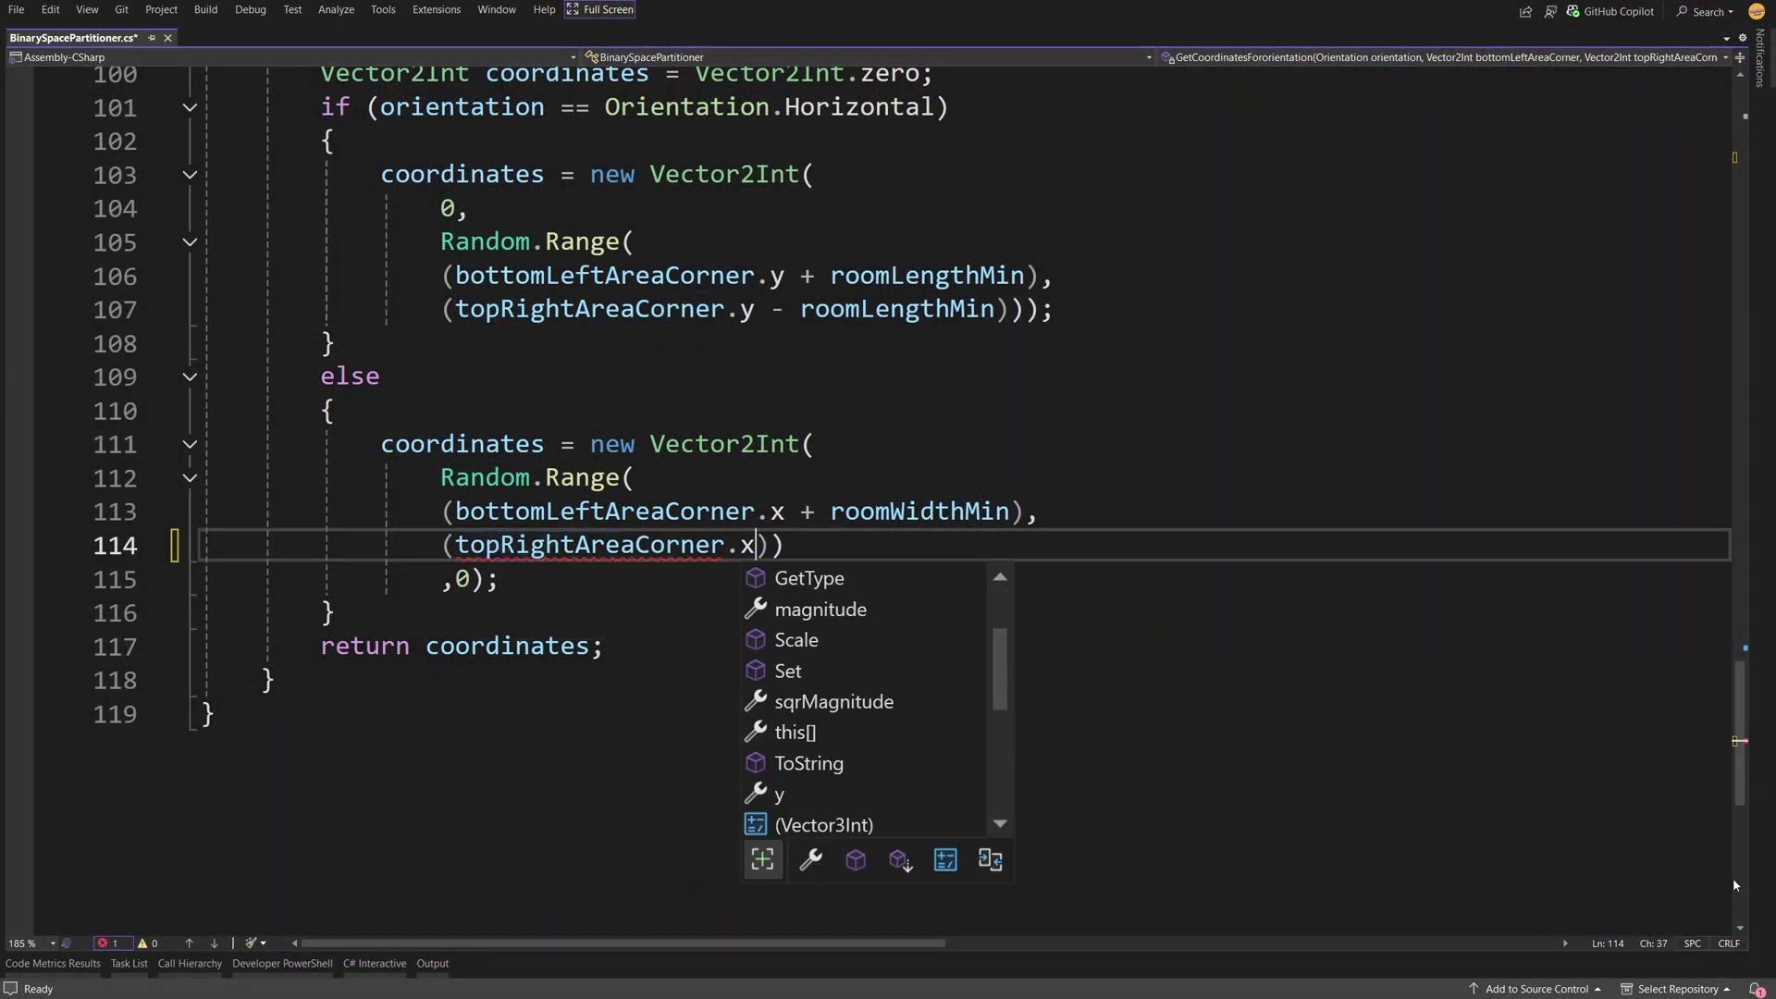
Step: Scroll up through the split-coordinate code, then hit the corridor goblins for 40 damage
{"action": "scroll", "coordinate": [1682, 902], "scroll_direction": "up", "scroll_amount": 20}
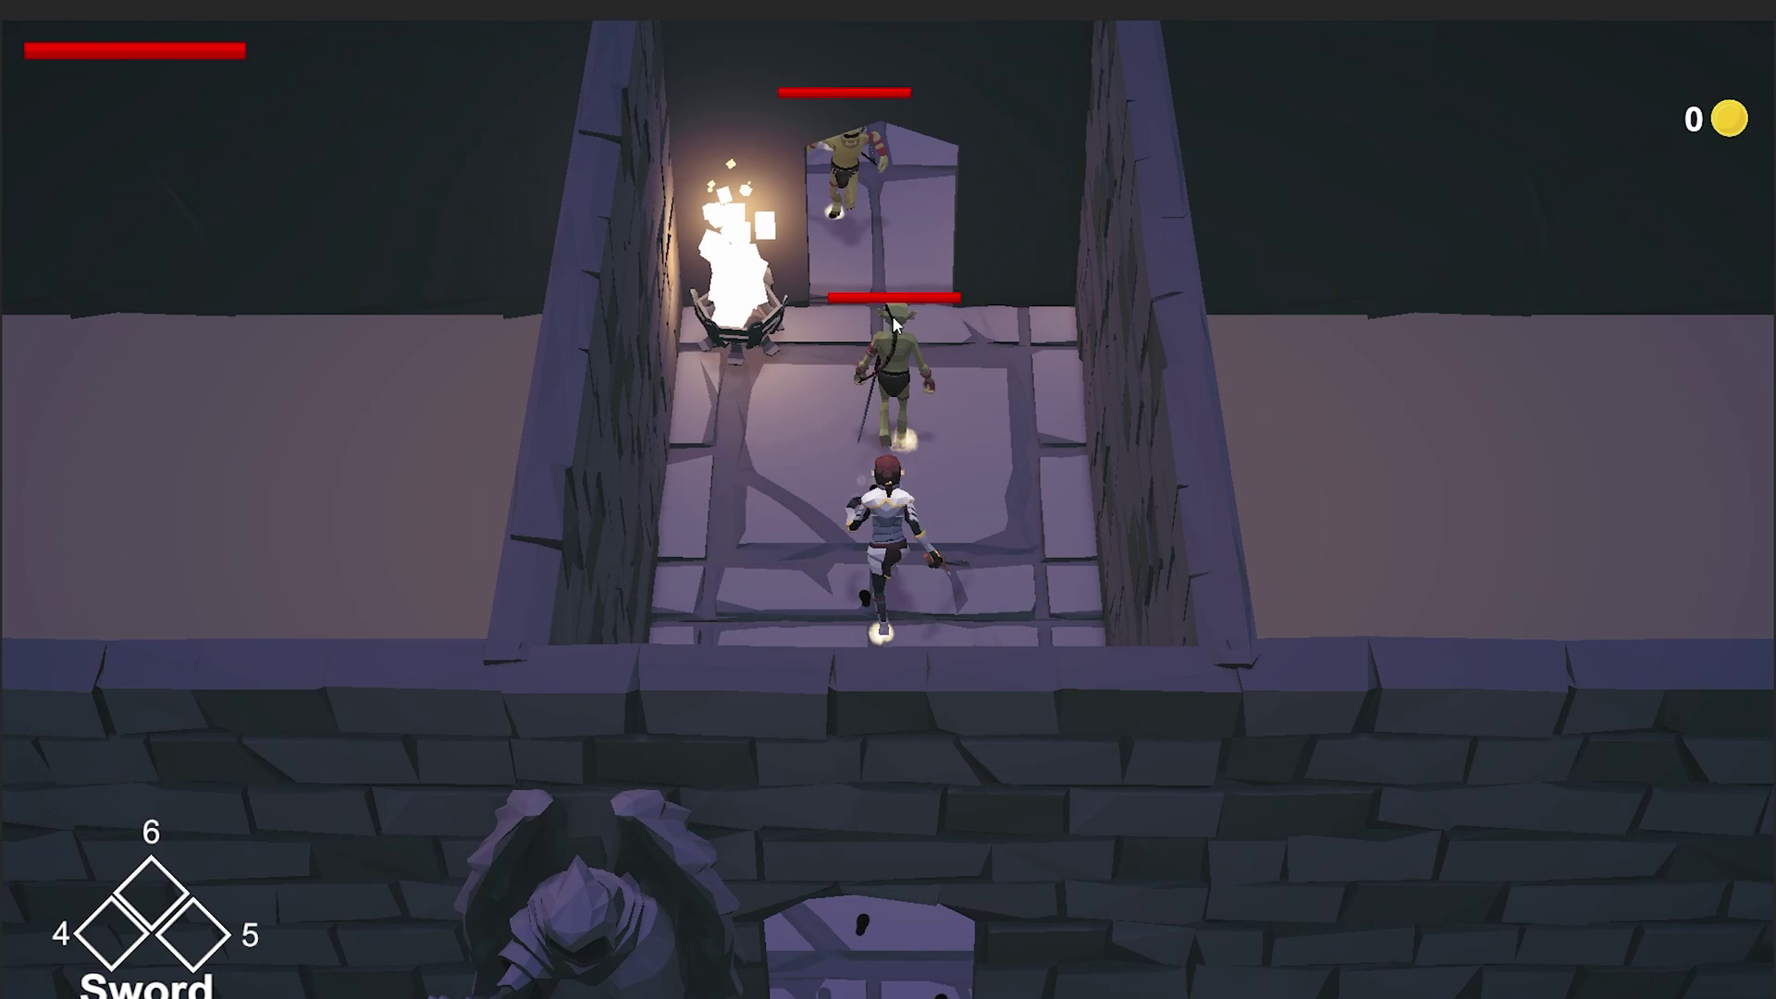
{"action": "left_click", "coordinate": [892, 314]}
{"action": "left_click", "coordinate": [603, 489]}
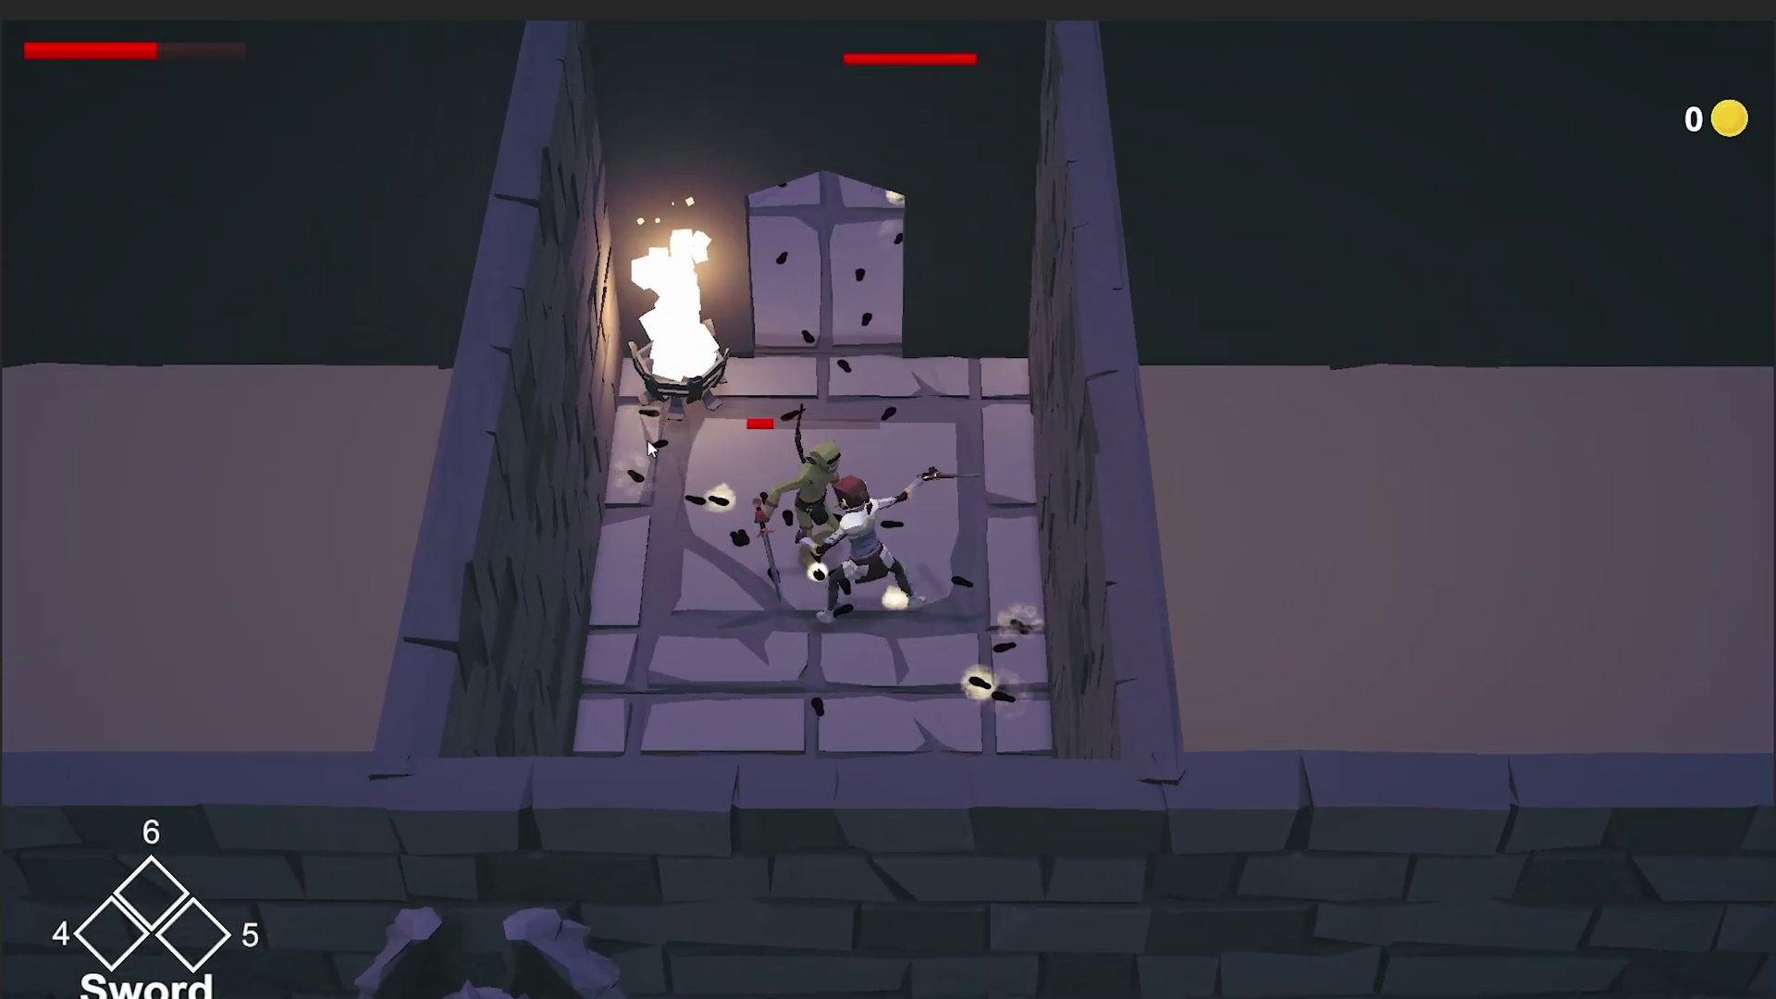
Step: Strike a goblin, walk right along the corridor, and hit the green goblin with the sword
{"action": "left_click", "coordinate": [648, 442]}
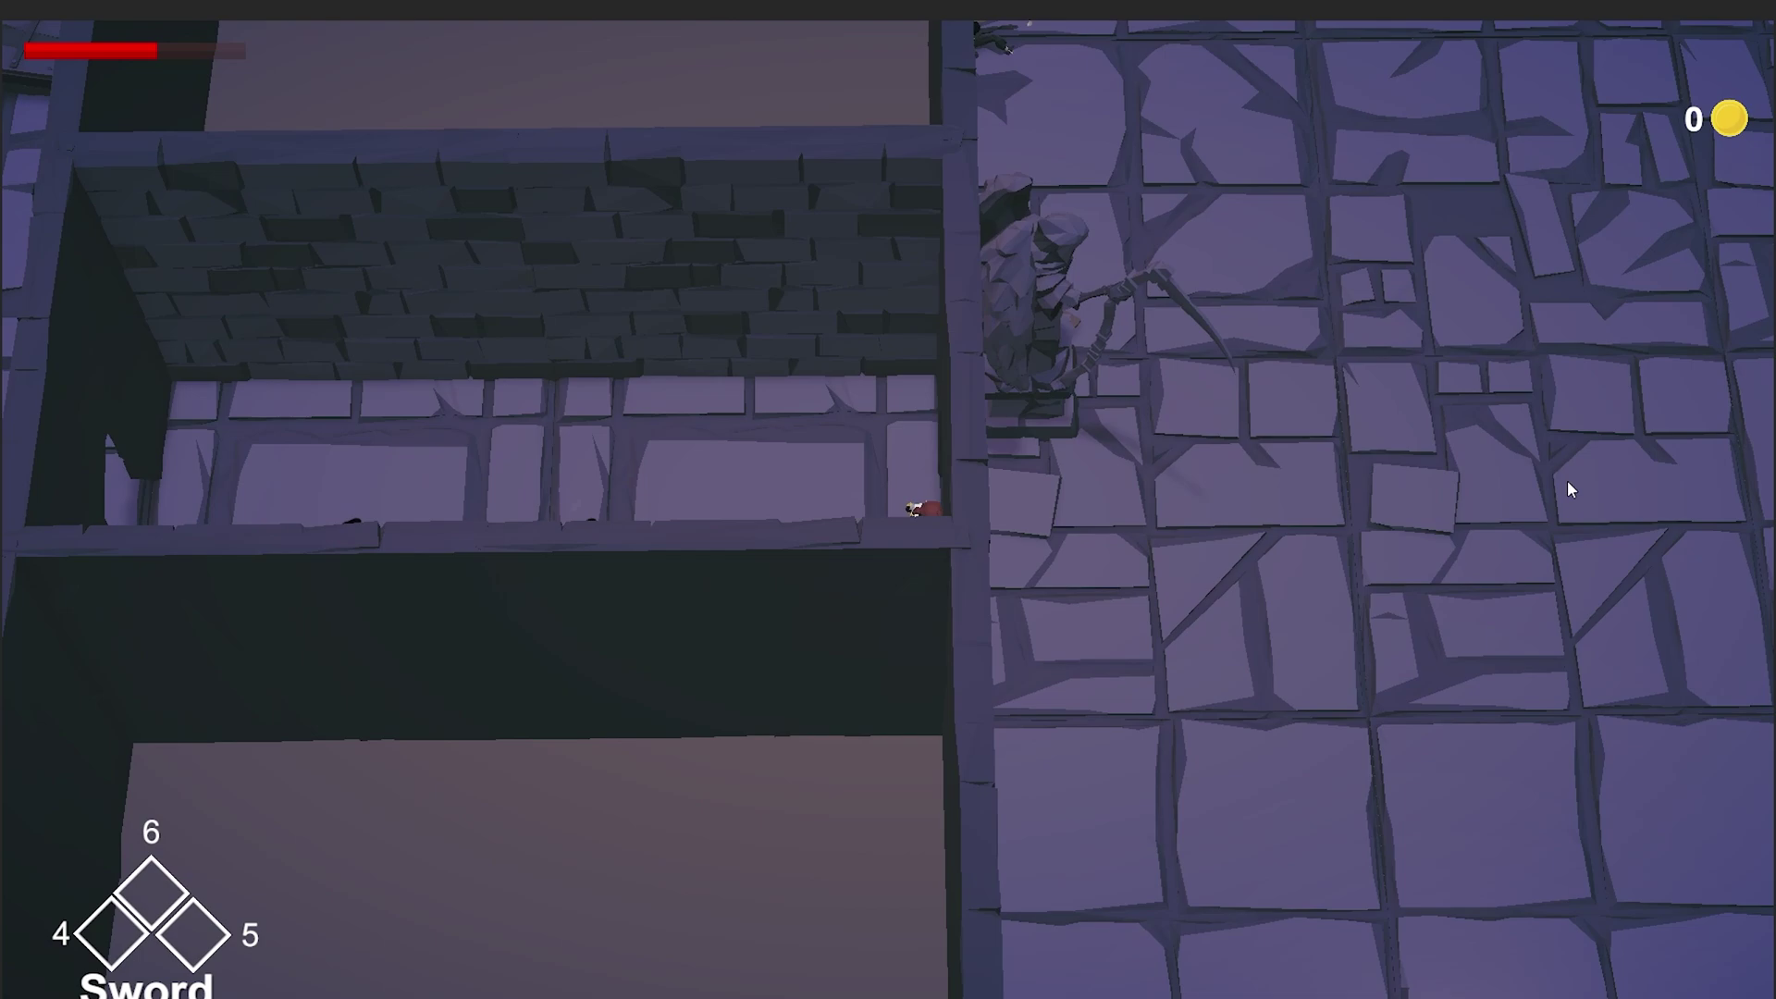
{"action": "key", "text": "d"}
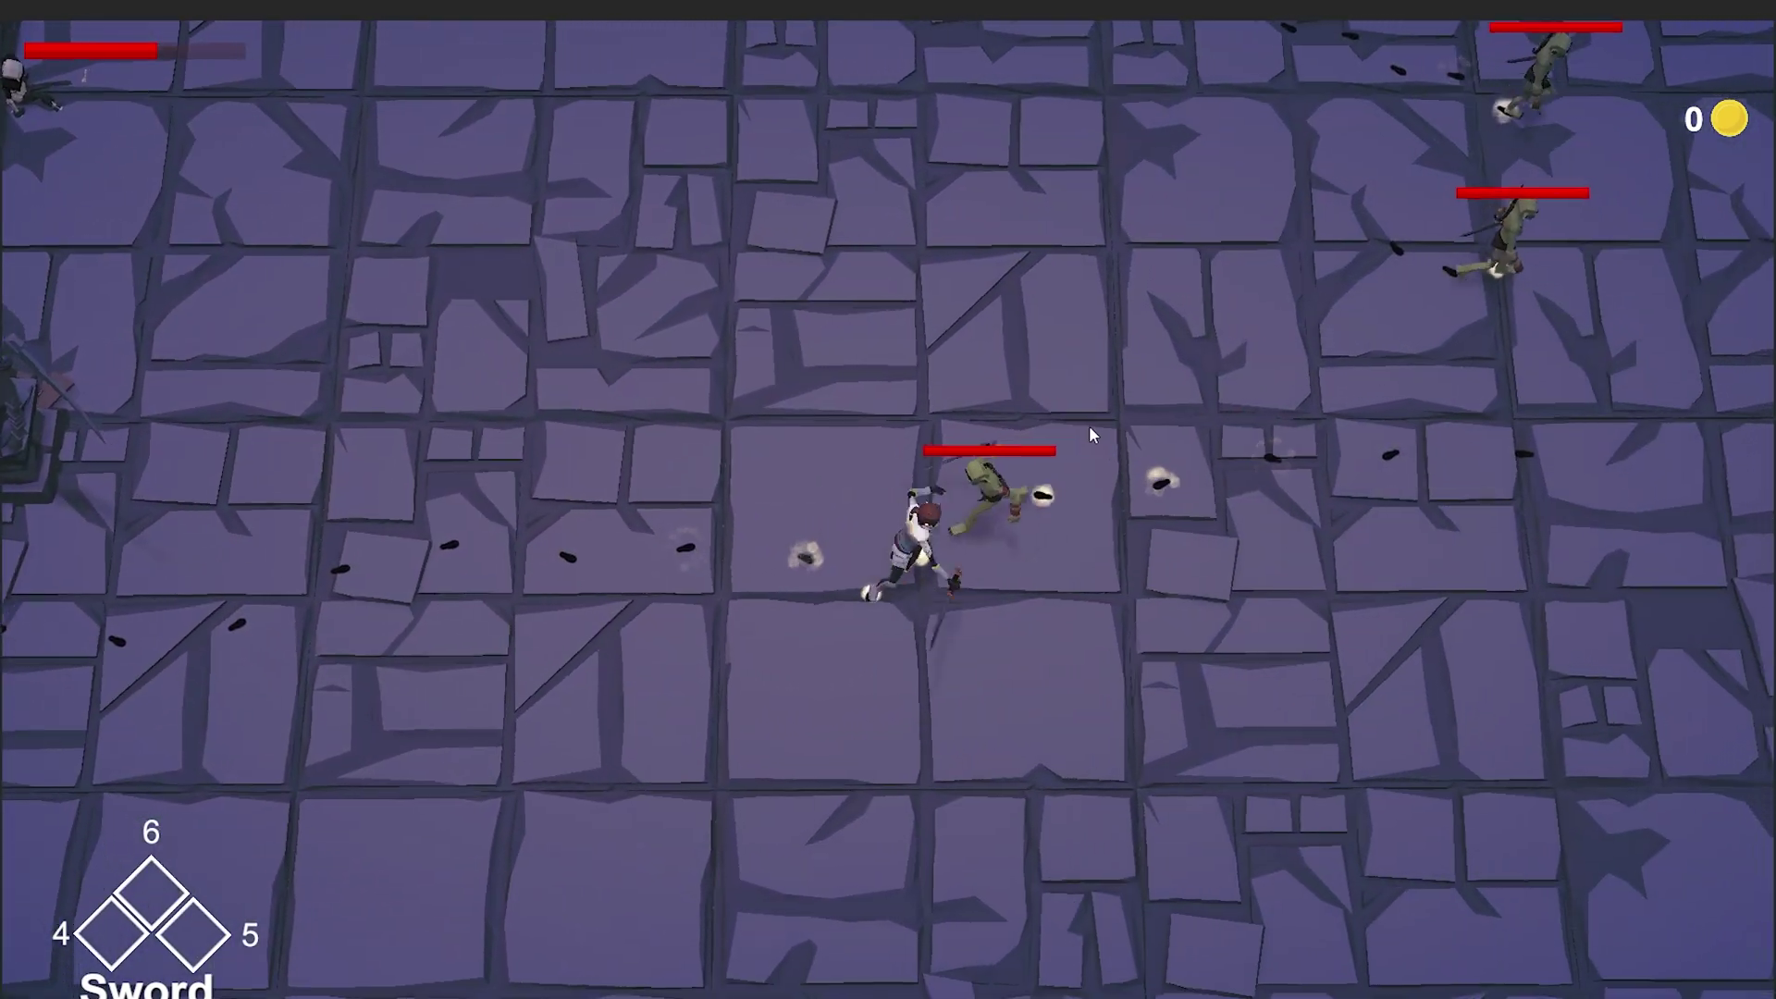
{"action": "left_click", "coordinate": [1090, 428]}
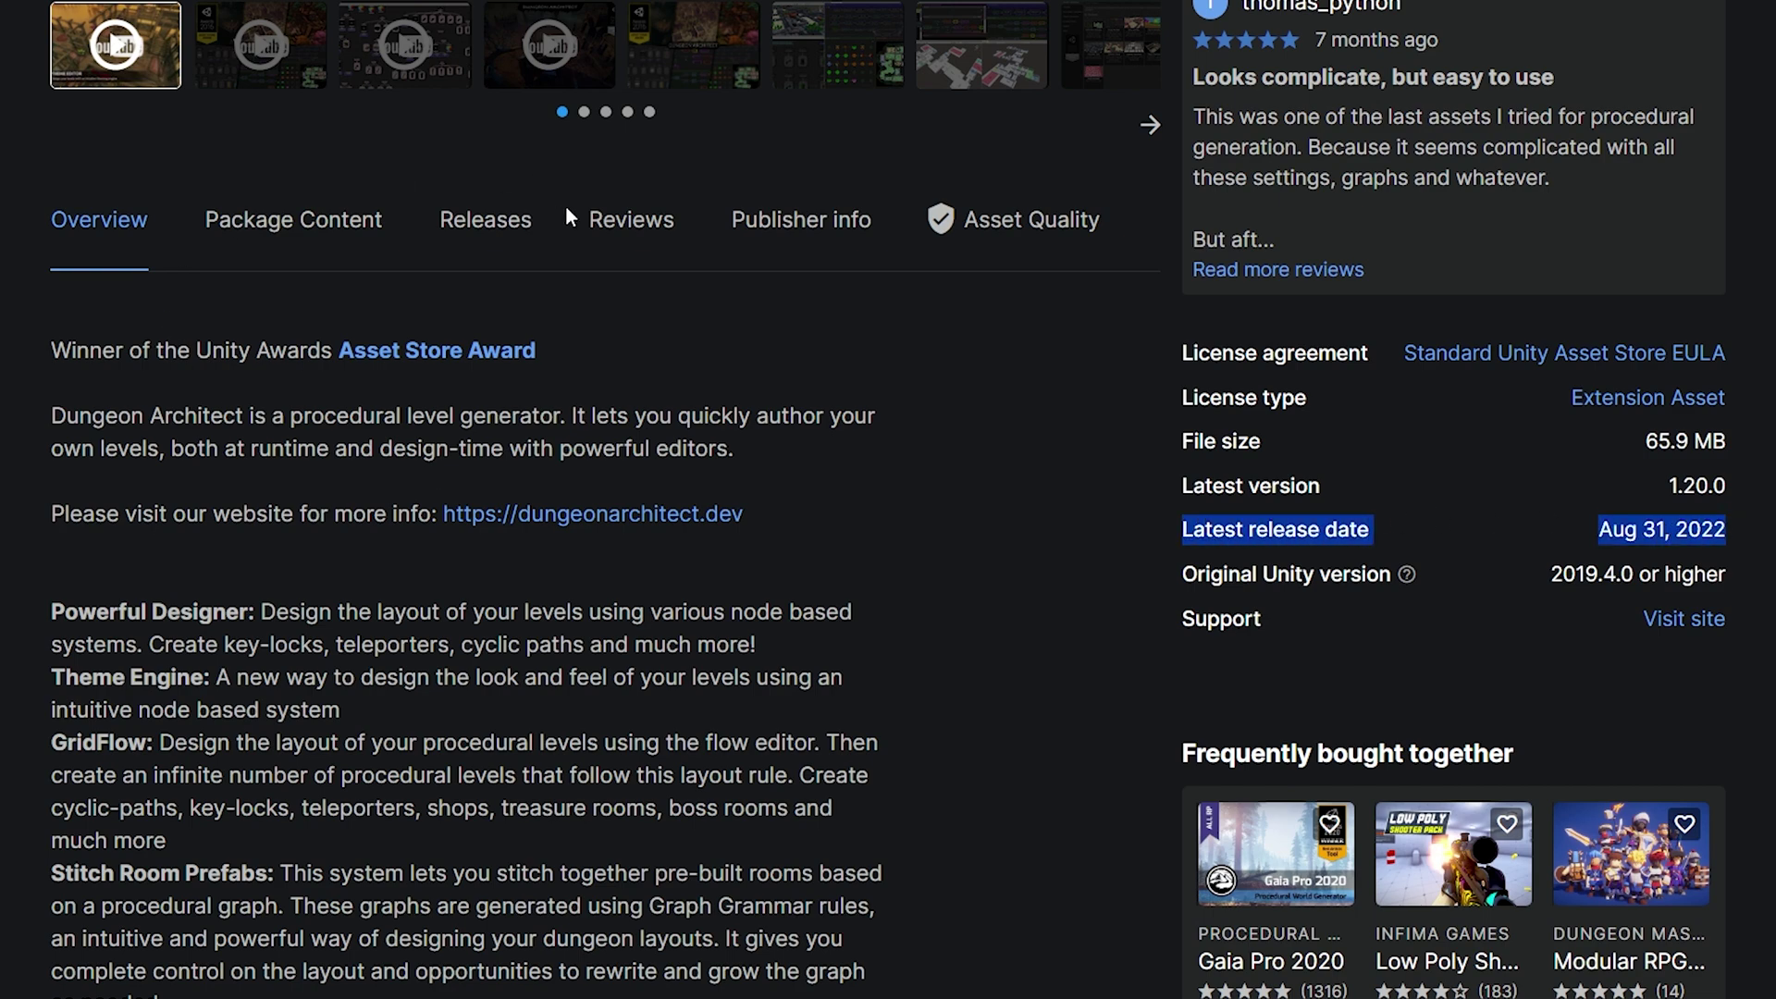
Step: Scroll the Dungeon Architect page down to its version and latest release date details
{"action": "scroll", "coordinate": [859, 669], "scroll_direction": "down", "scroll_amount": 8}
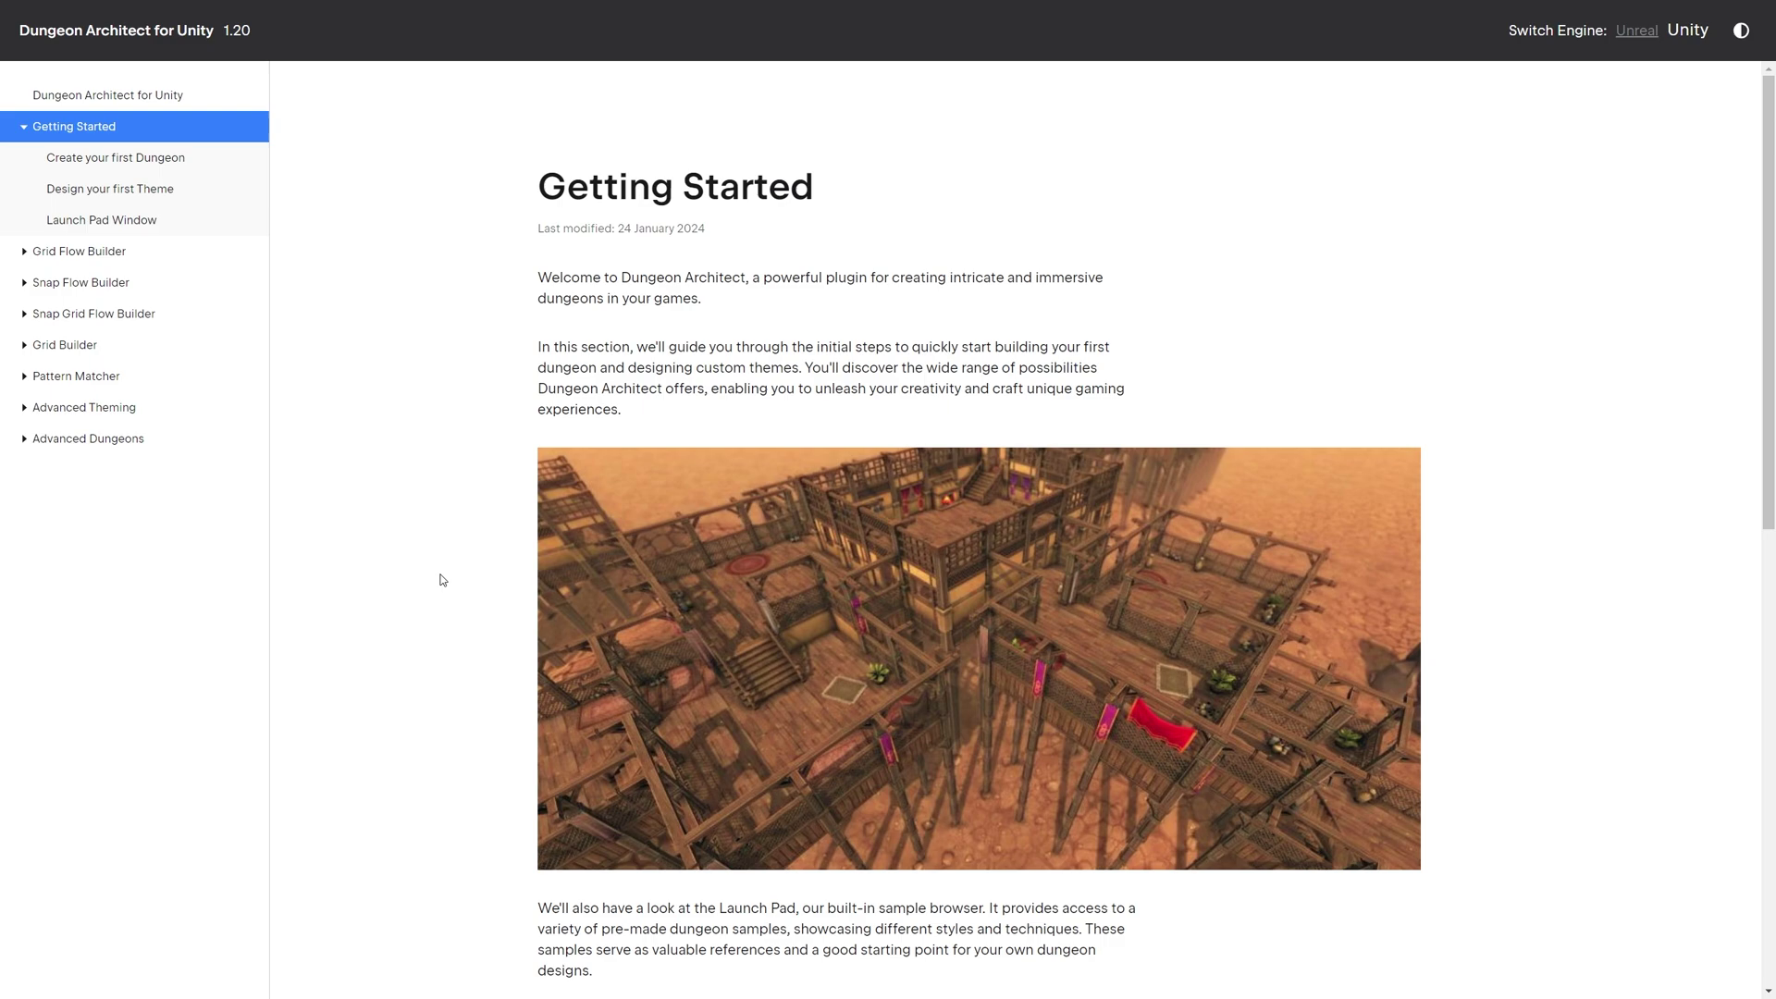
{"action": "scroll", "coordinate": [441, 580], "scroll_direction": "down", "scroll_amount": 10}
{"action": "scroll", "coordinate": [351, 580], "scroll_direction": "up", "scroll_amount": 8}
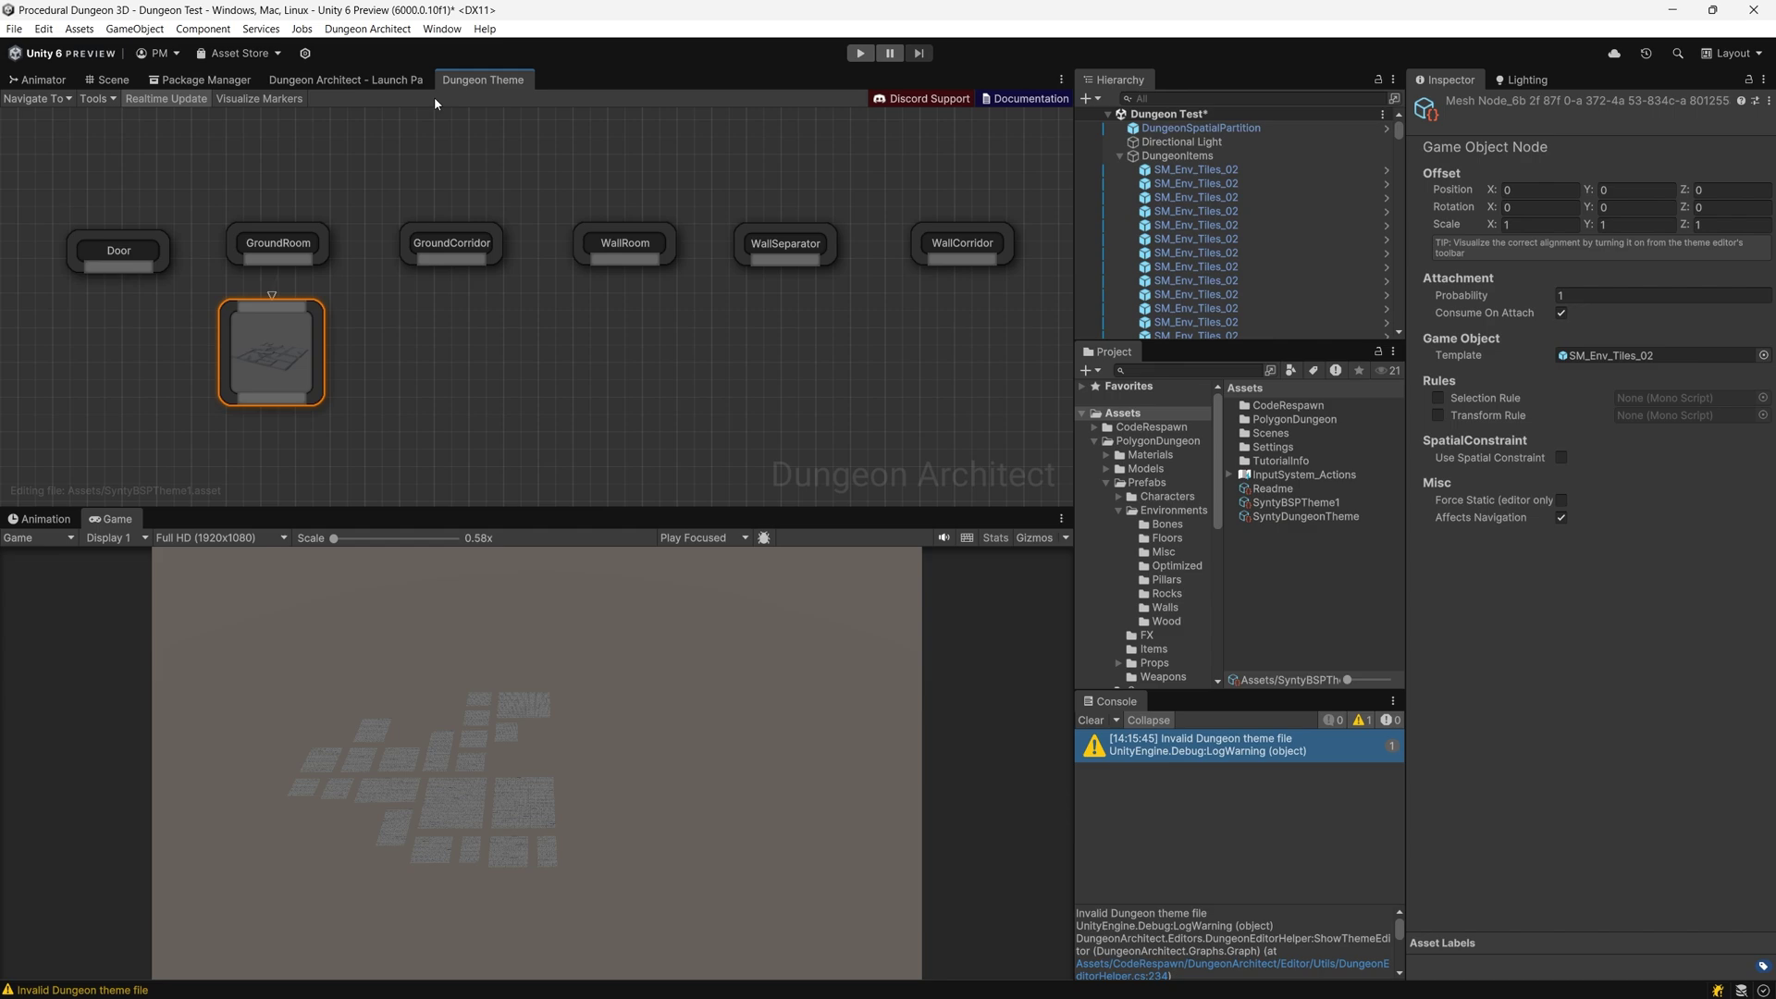
Step: Switch to the Scene view and orbit and pan across the generated dungeon floor
{"action": "left_click", "coordinate": [96, 85]}
{"action": "scroll", "coordinate": [457, 343], "scroll_direction": "down", "scroll_amount": 3}
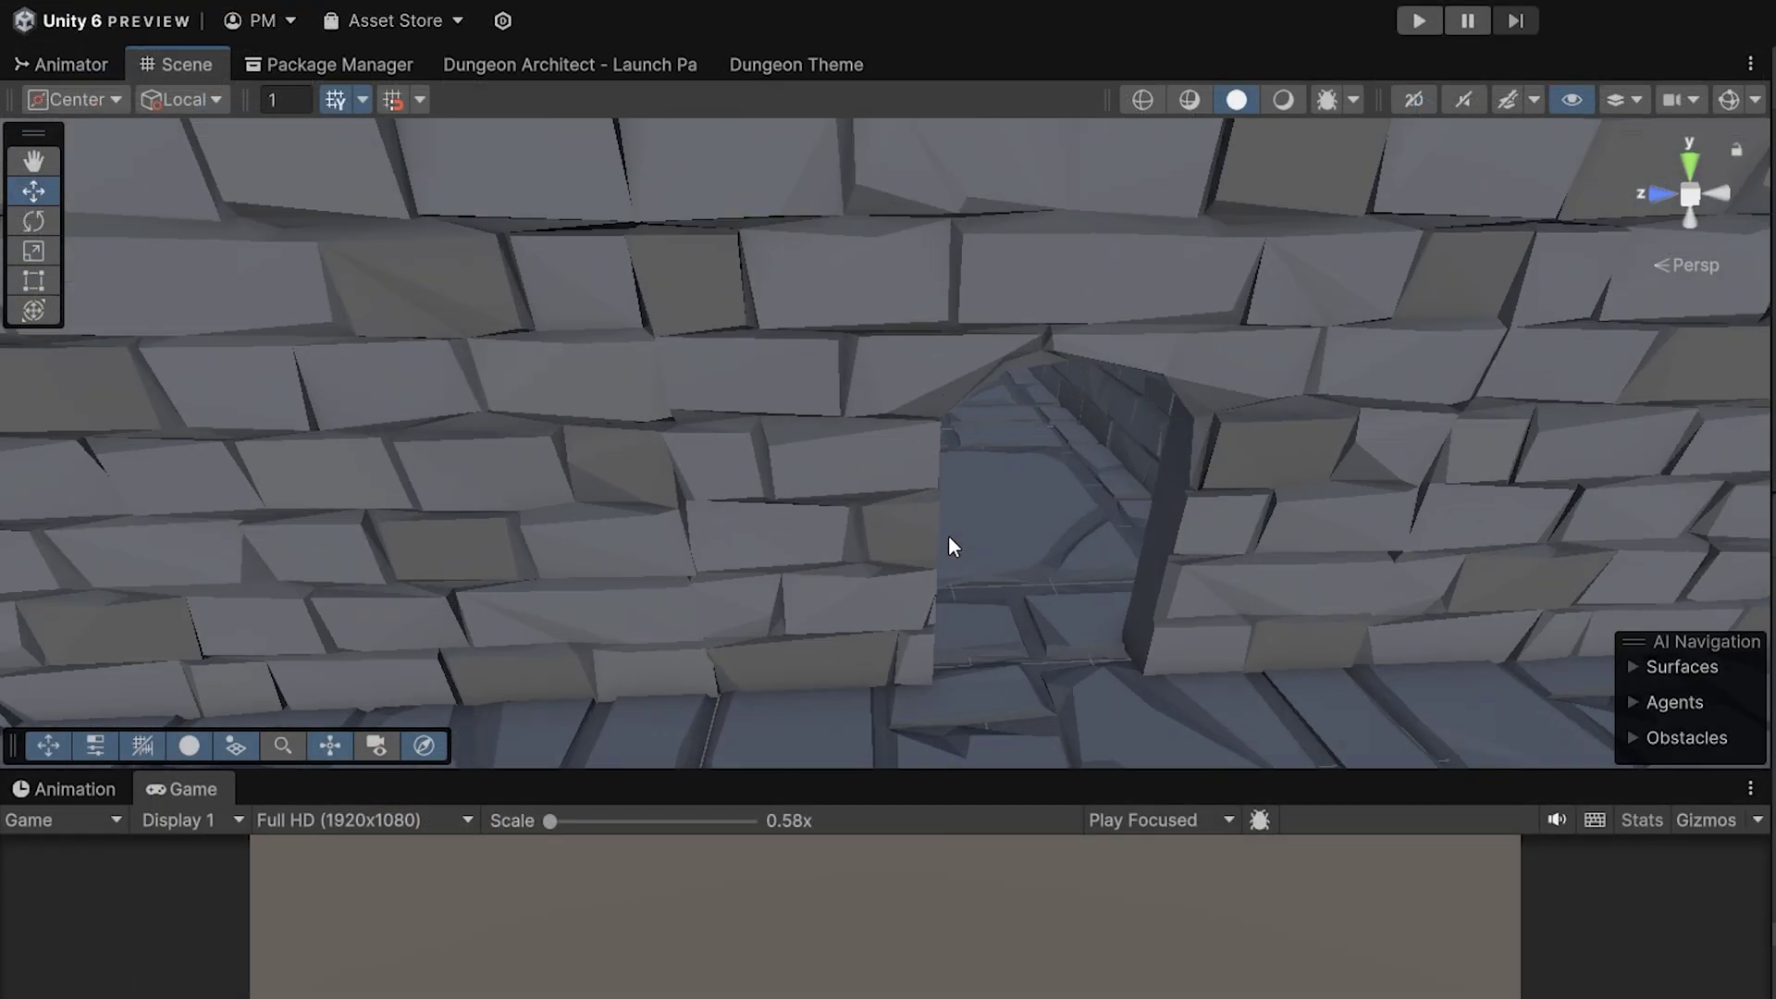
{"action": "scroll", "coordinate": [947, 541], "scroll_direction": "down", "scroll_amount": 5}
{"action": "left_click_drag", "start_coordinate": [939, 543], "coordinate": [1144, 475], "text": "alt"}
{"action": "middle_click_drag", "start_coordinate": [1144, 475], "coordinate": [673, 518]}
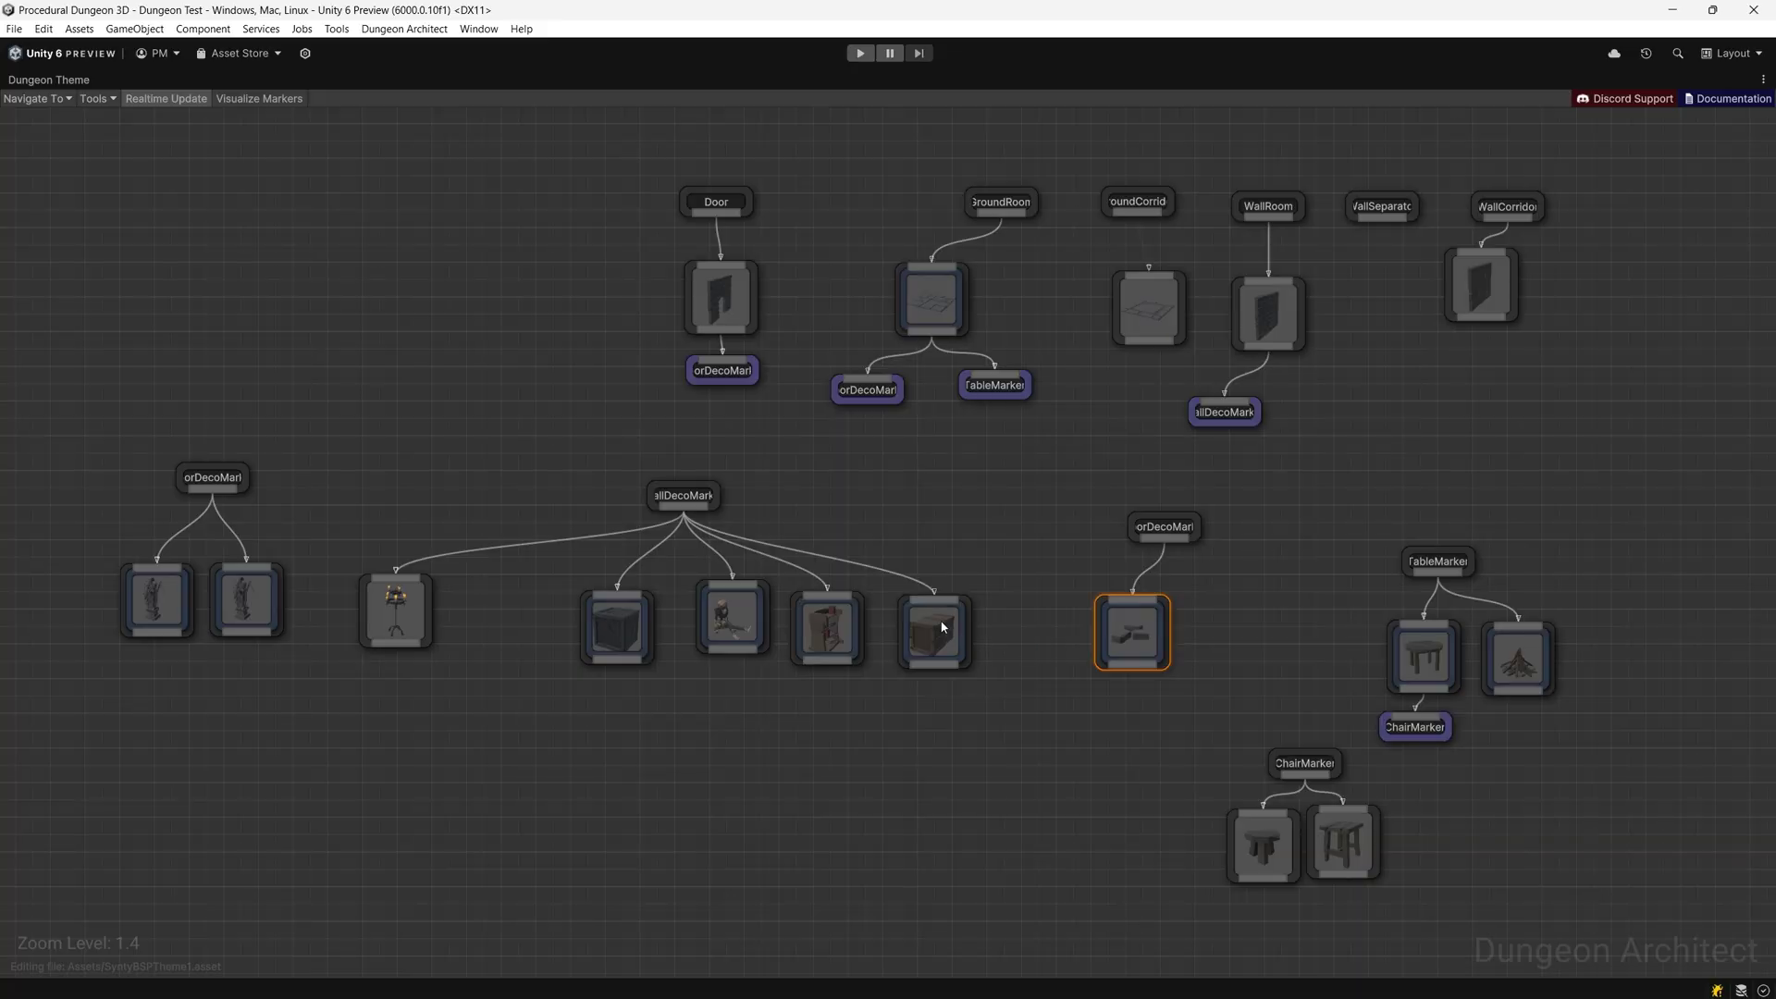
Step: Check a decoration node's spatial constraints, then view the knight statue and a lamp
{"action": "left_click", "coordinate": [943, 629]}
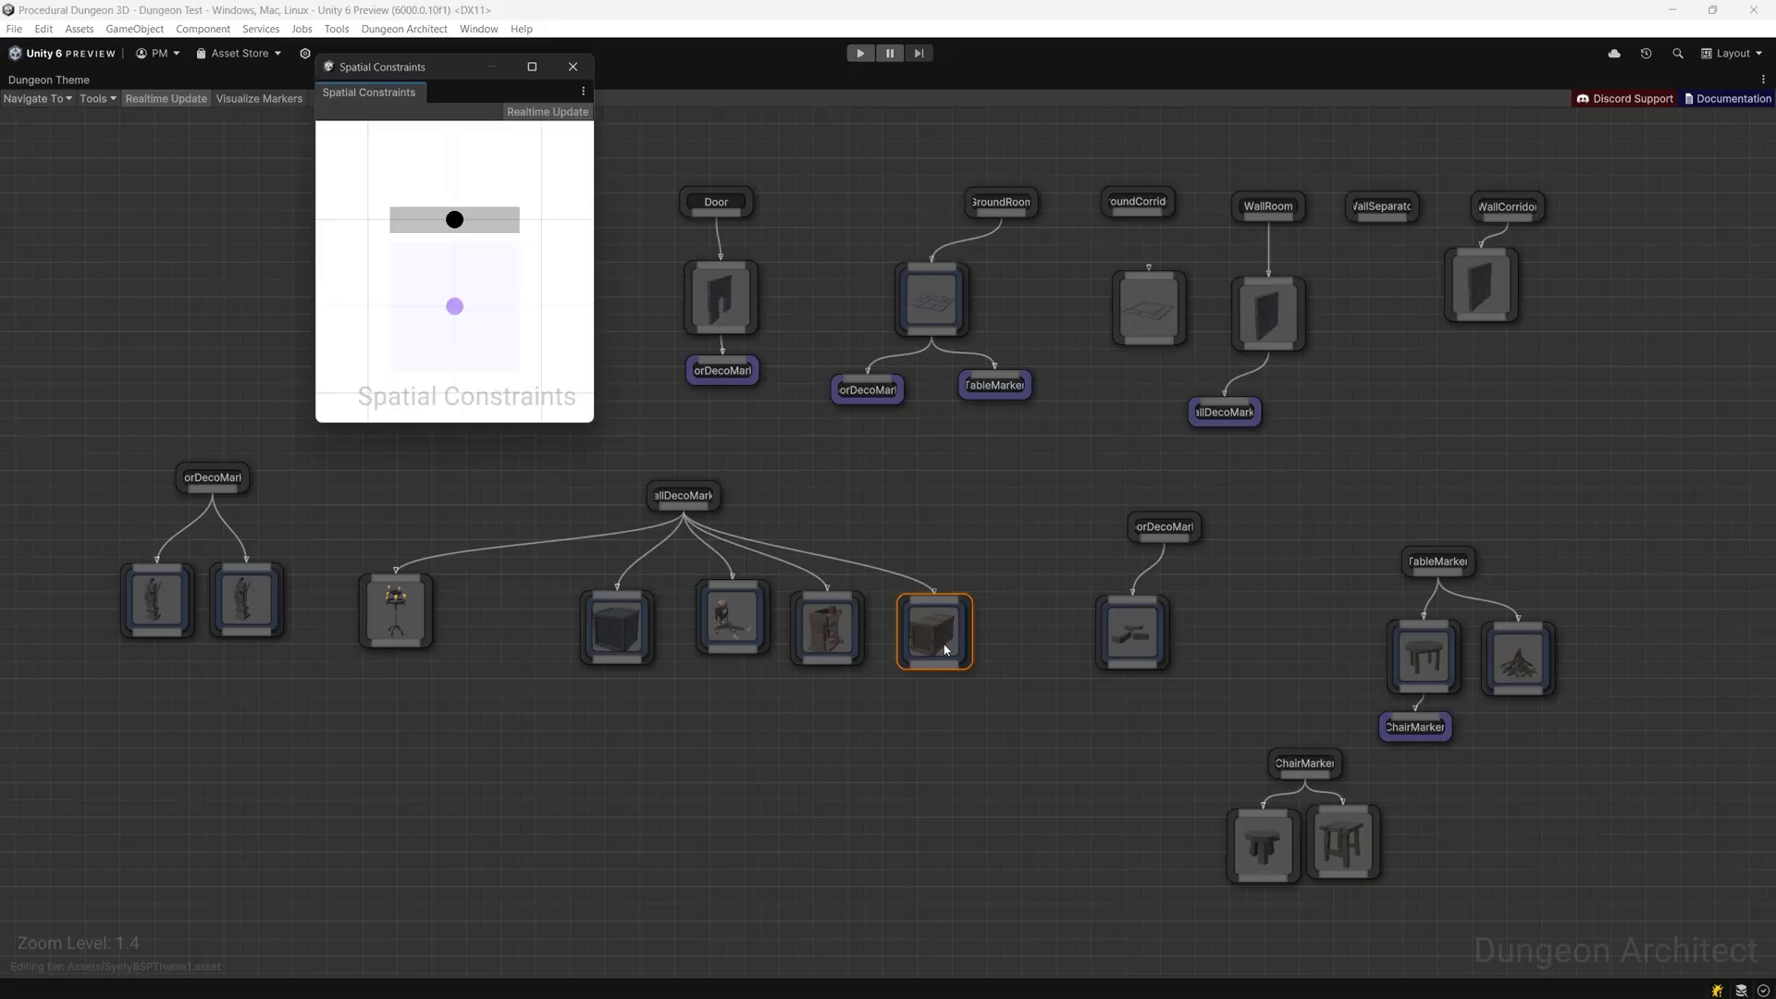
{"action": "left_click", "coordinate": [945, 769]}
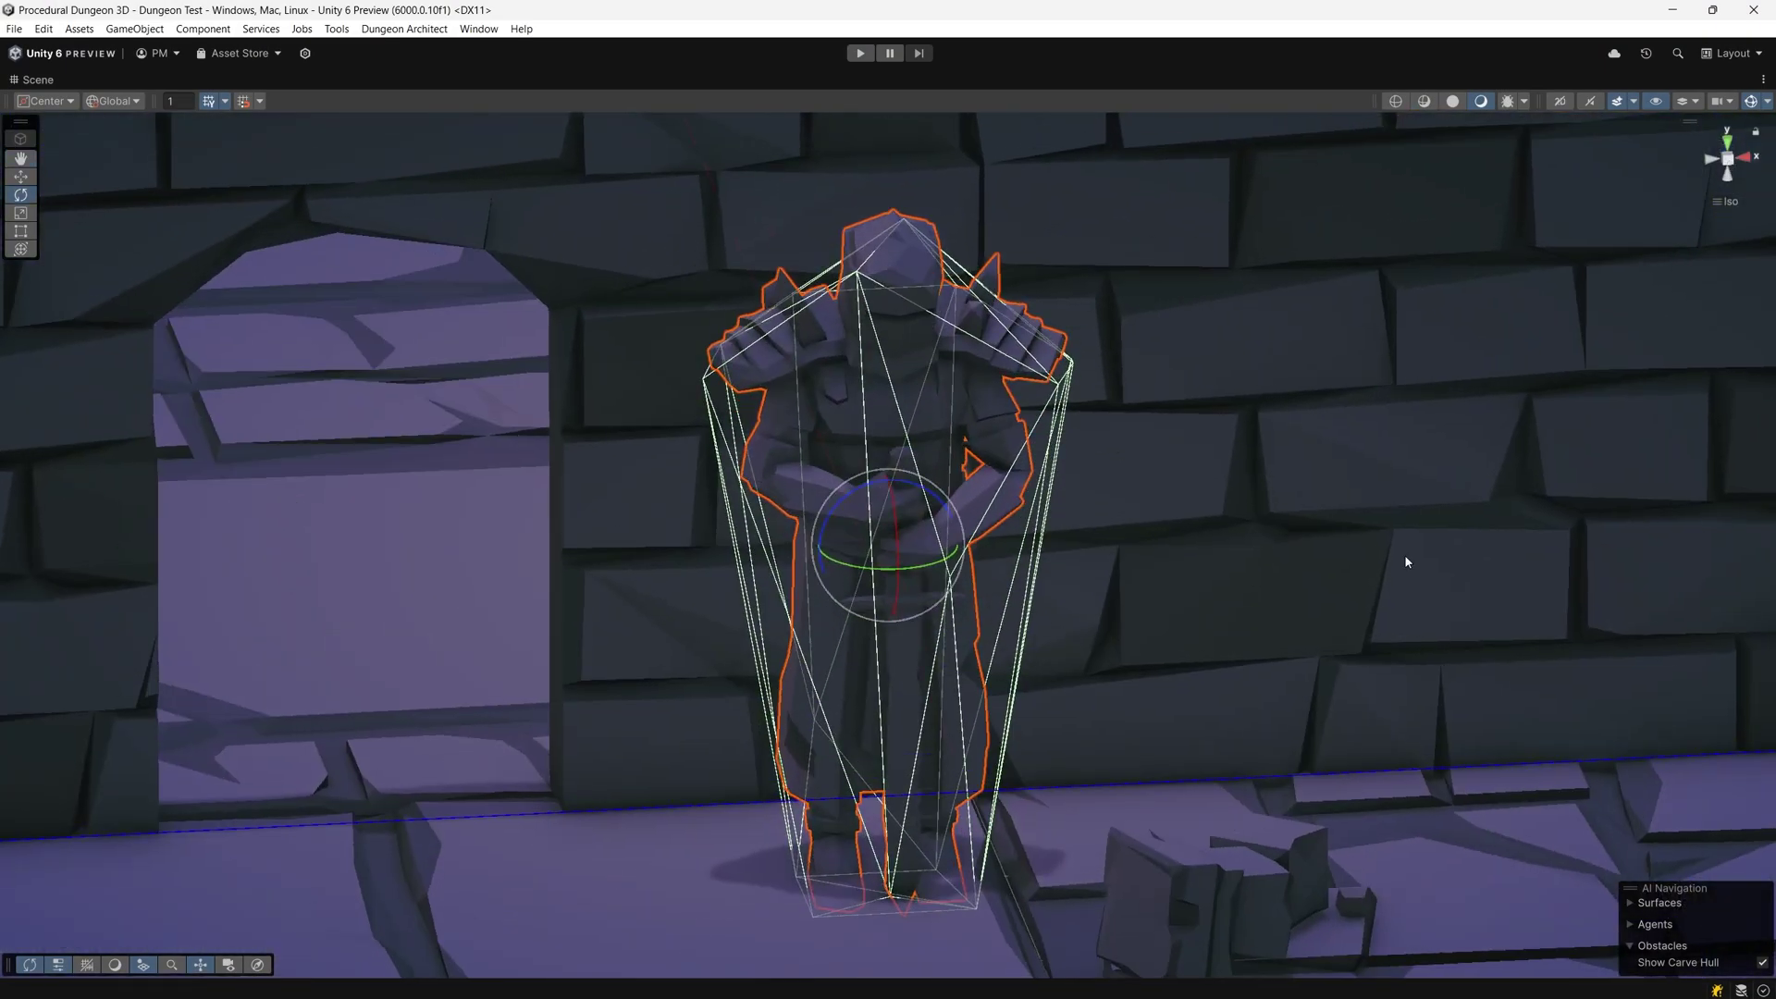
{"action": "left_click_drag", "start_coordinate": [1404, 553], "coordinate": [1024, 688]}
{"action": "right_click_drag", "start_coordinate": [1024, 688], "coordinate": [1686, 146]}
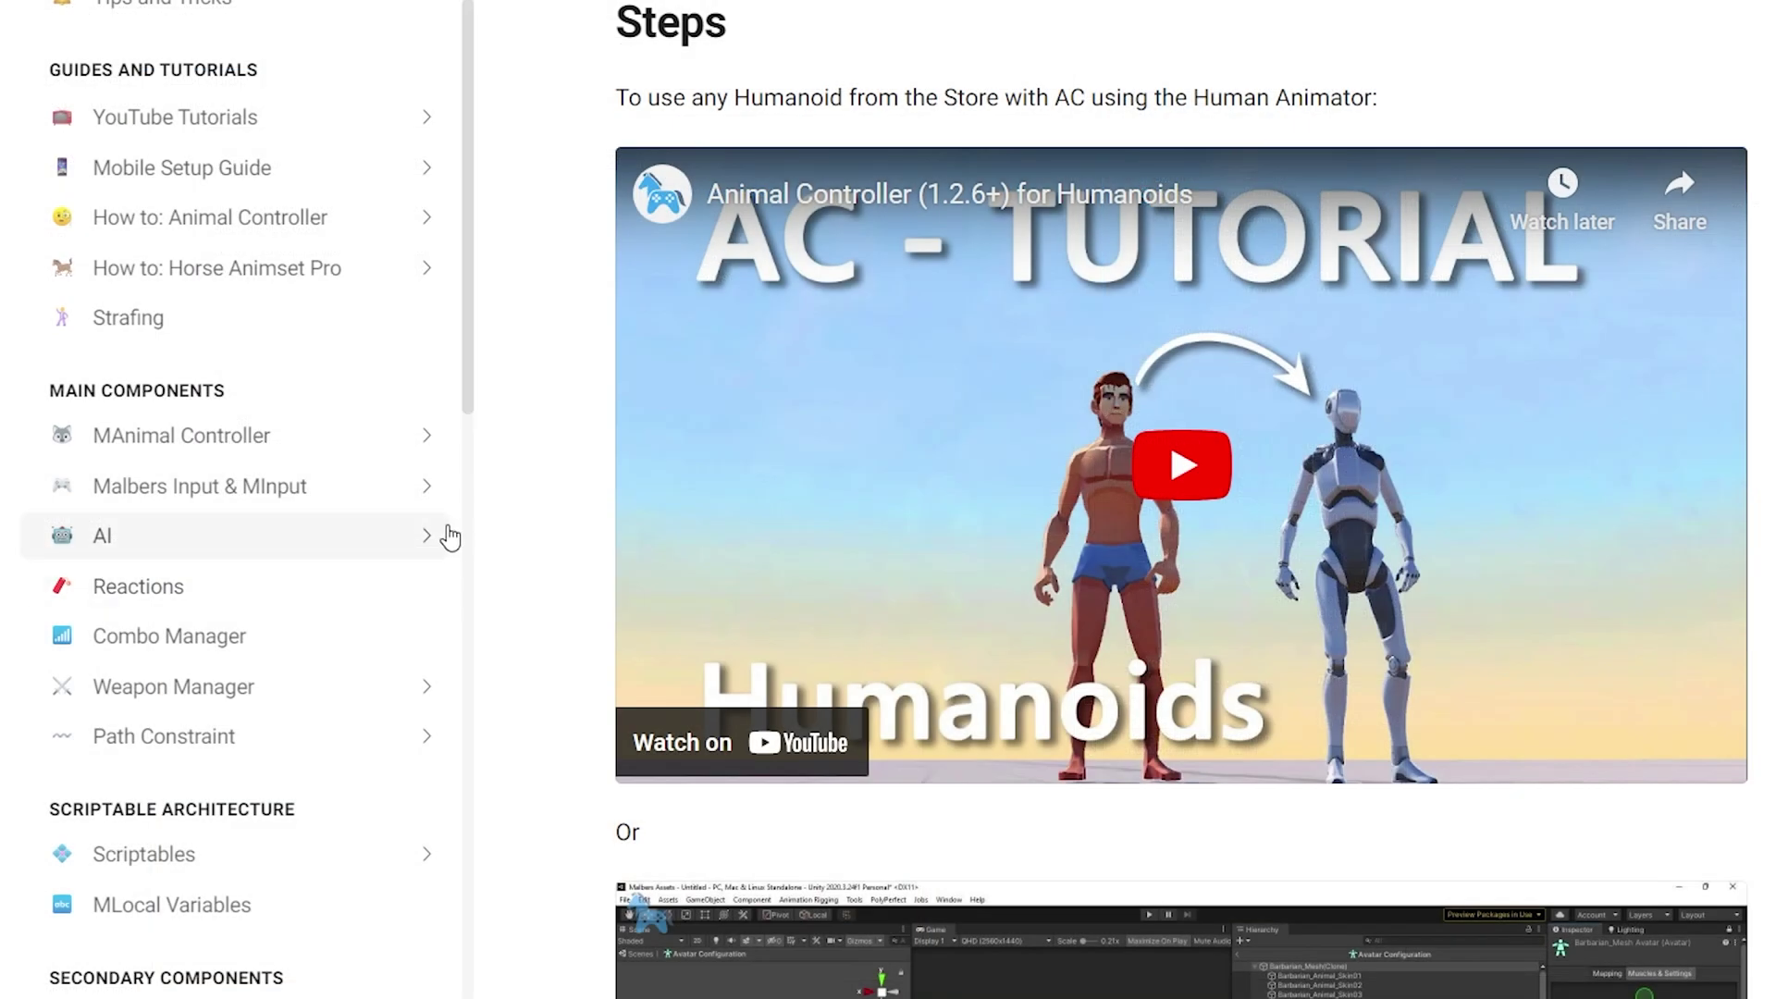
Step: Start importing the Animal Controller (Malbers Character Controller) package from My Assets
{"action": "left_click", "coordinate": [430, 537]}
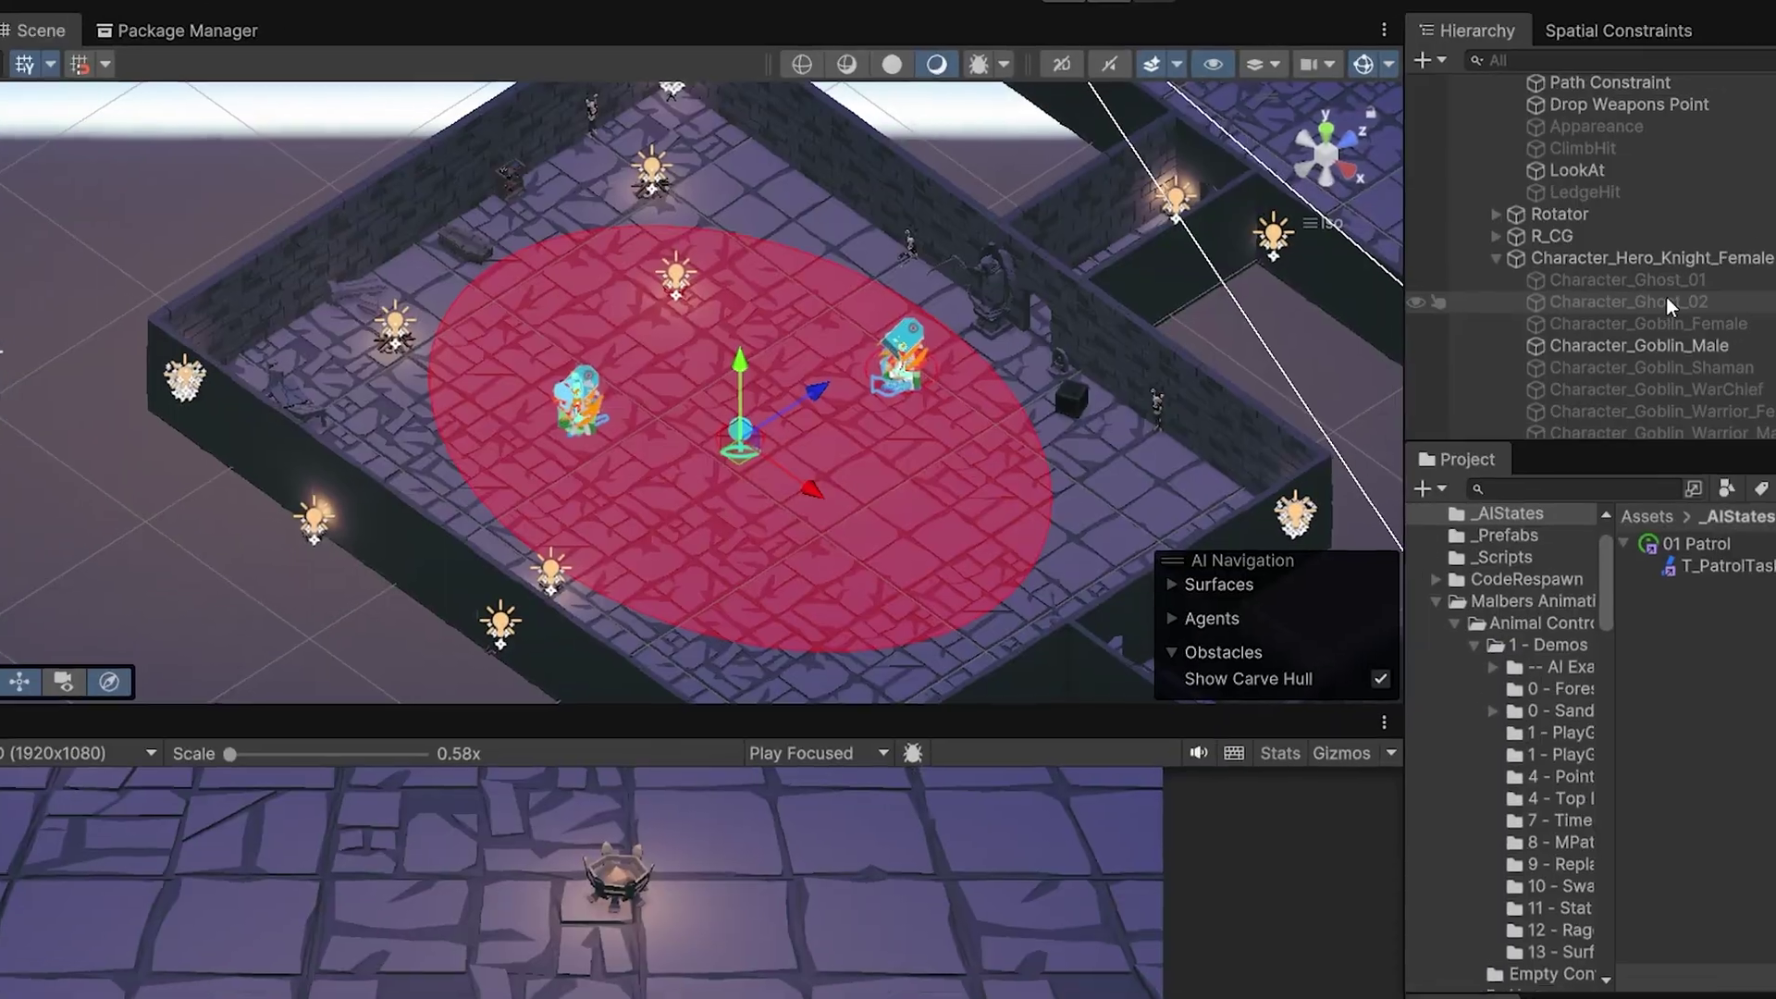
Step: Scroll back up the Dungeon Architect Runtime Navigation documentation page
{"action": "scroll", "coordinate": [1667, 297], "scroll_direction": "up", "scroll_amount": 10}
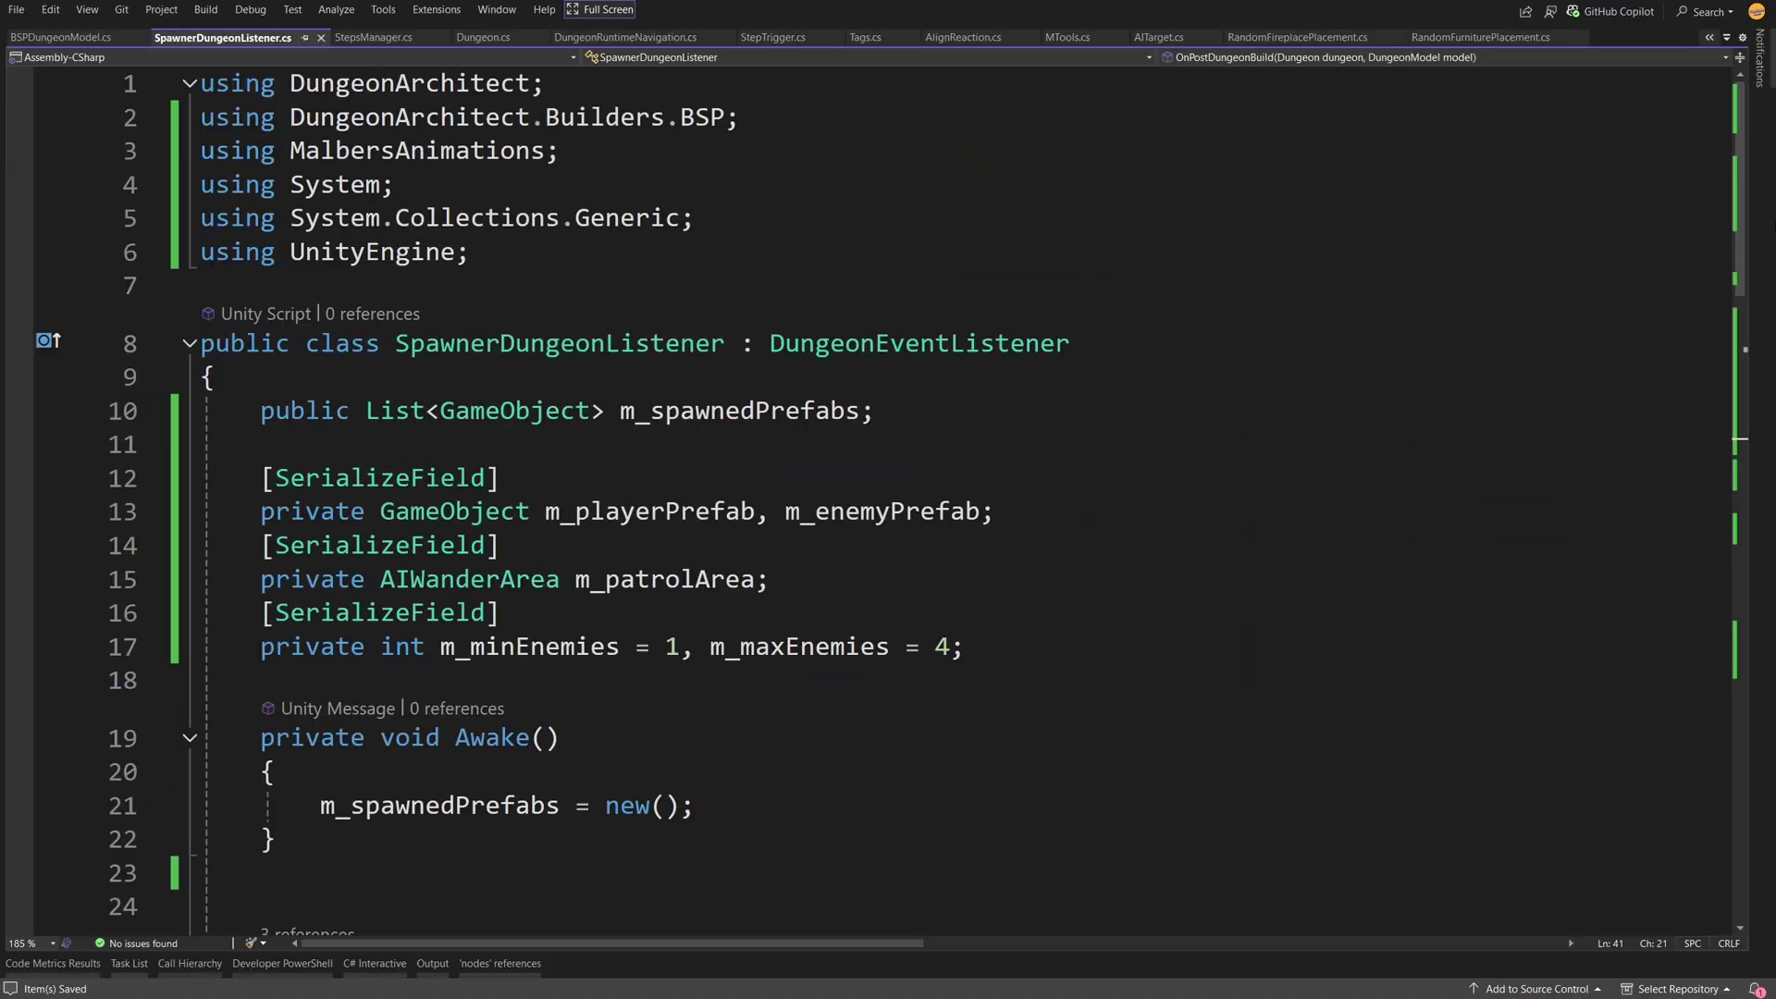
Step: Scroll SpawnerDungeonListener.cs from the spawn fields down to OnPostDungeonBuild
{"action": "scroll", "coordinate": [1742, 139], "scroll_direction": "down", "scroll_amount": 7}
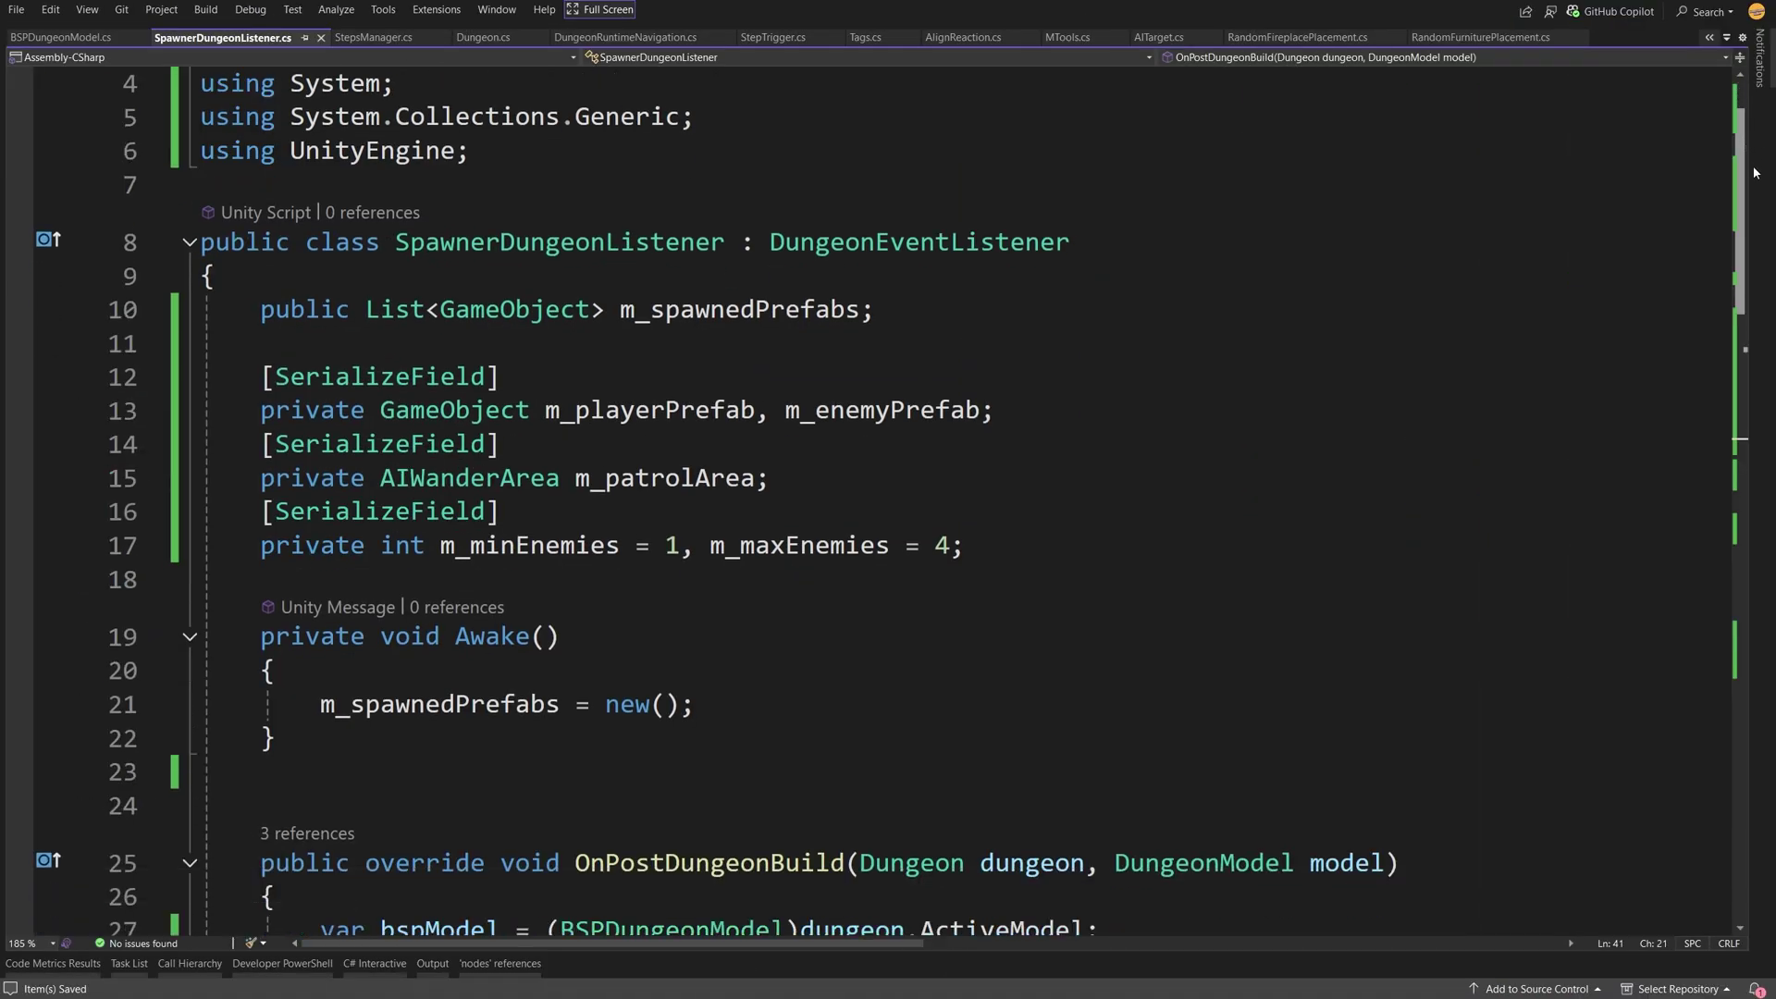
{"action": "scroll", "coordinate": [1773, 368], "scroll_direction": "down", "scroll_amount": 2}
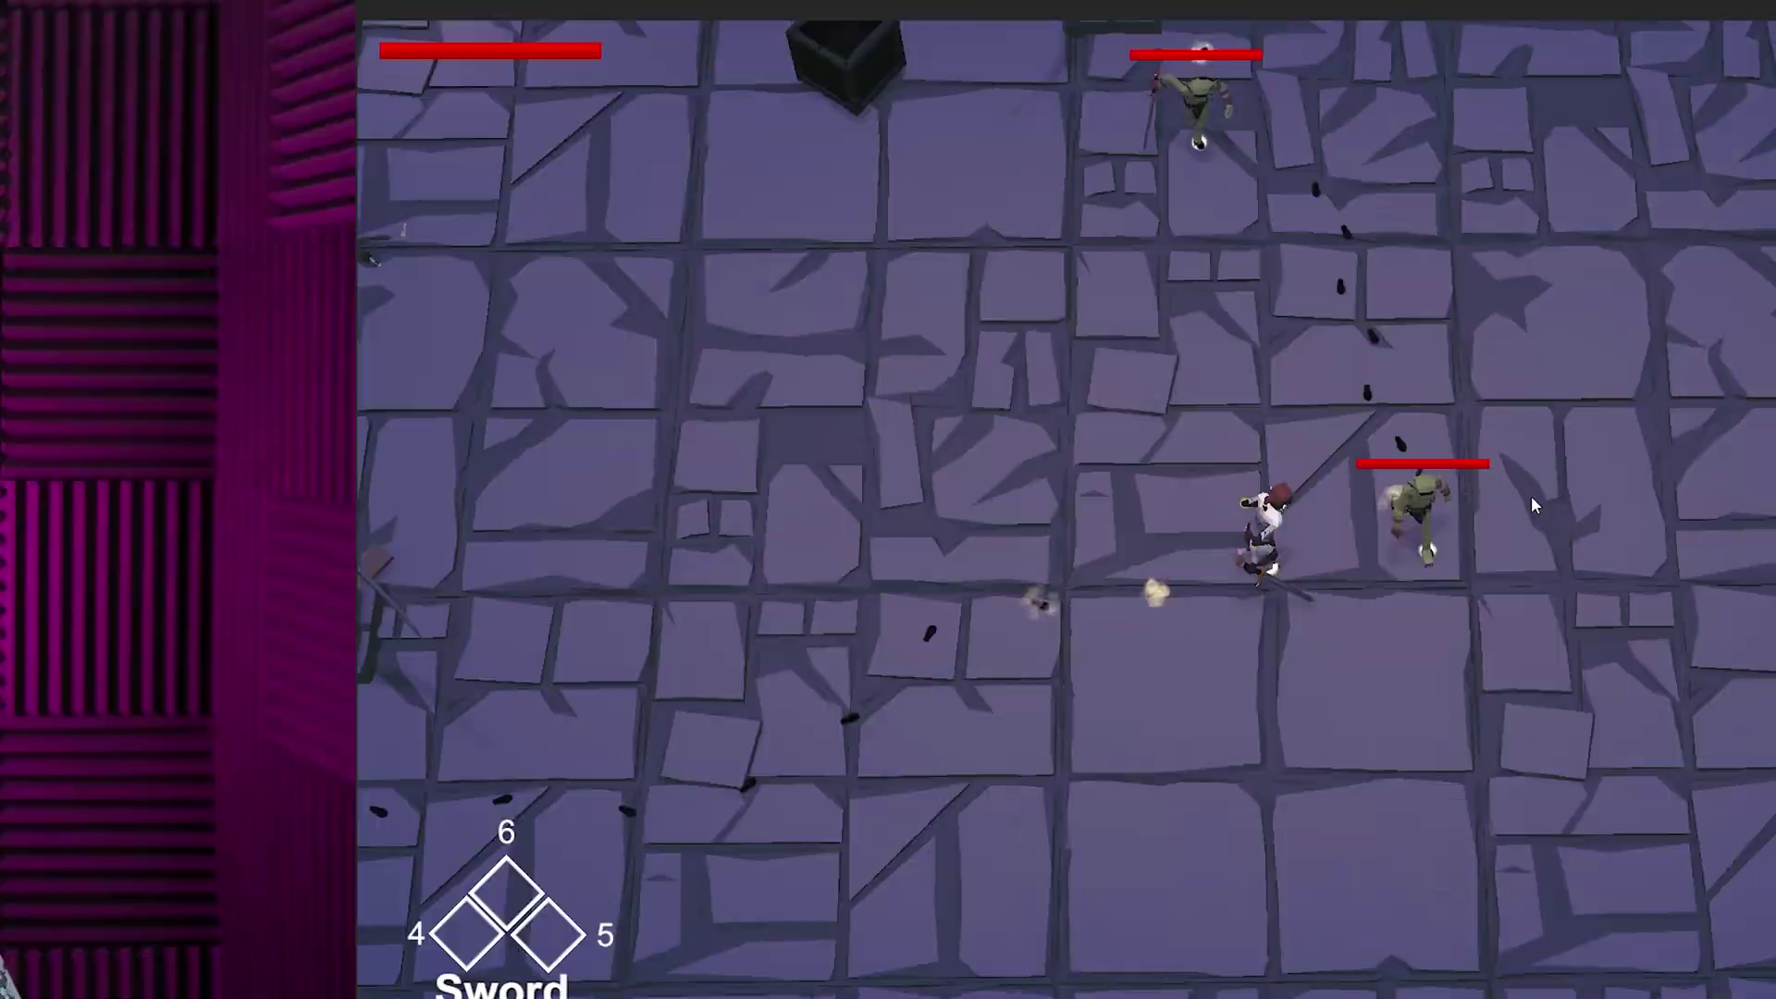
Step: Walk the hero north and repeatedly slash the goblins swarming him as his health drops
{"action": "left_click", "coordinate": [1103, 566]}
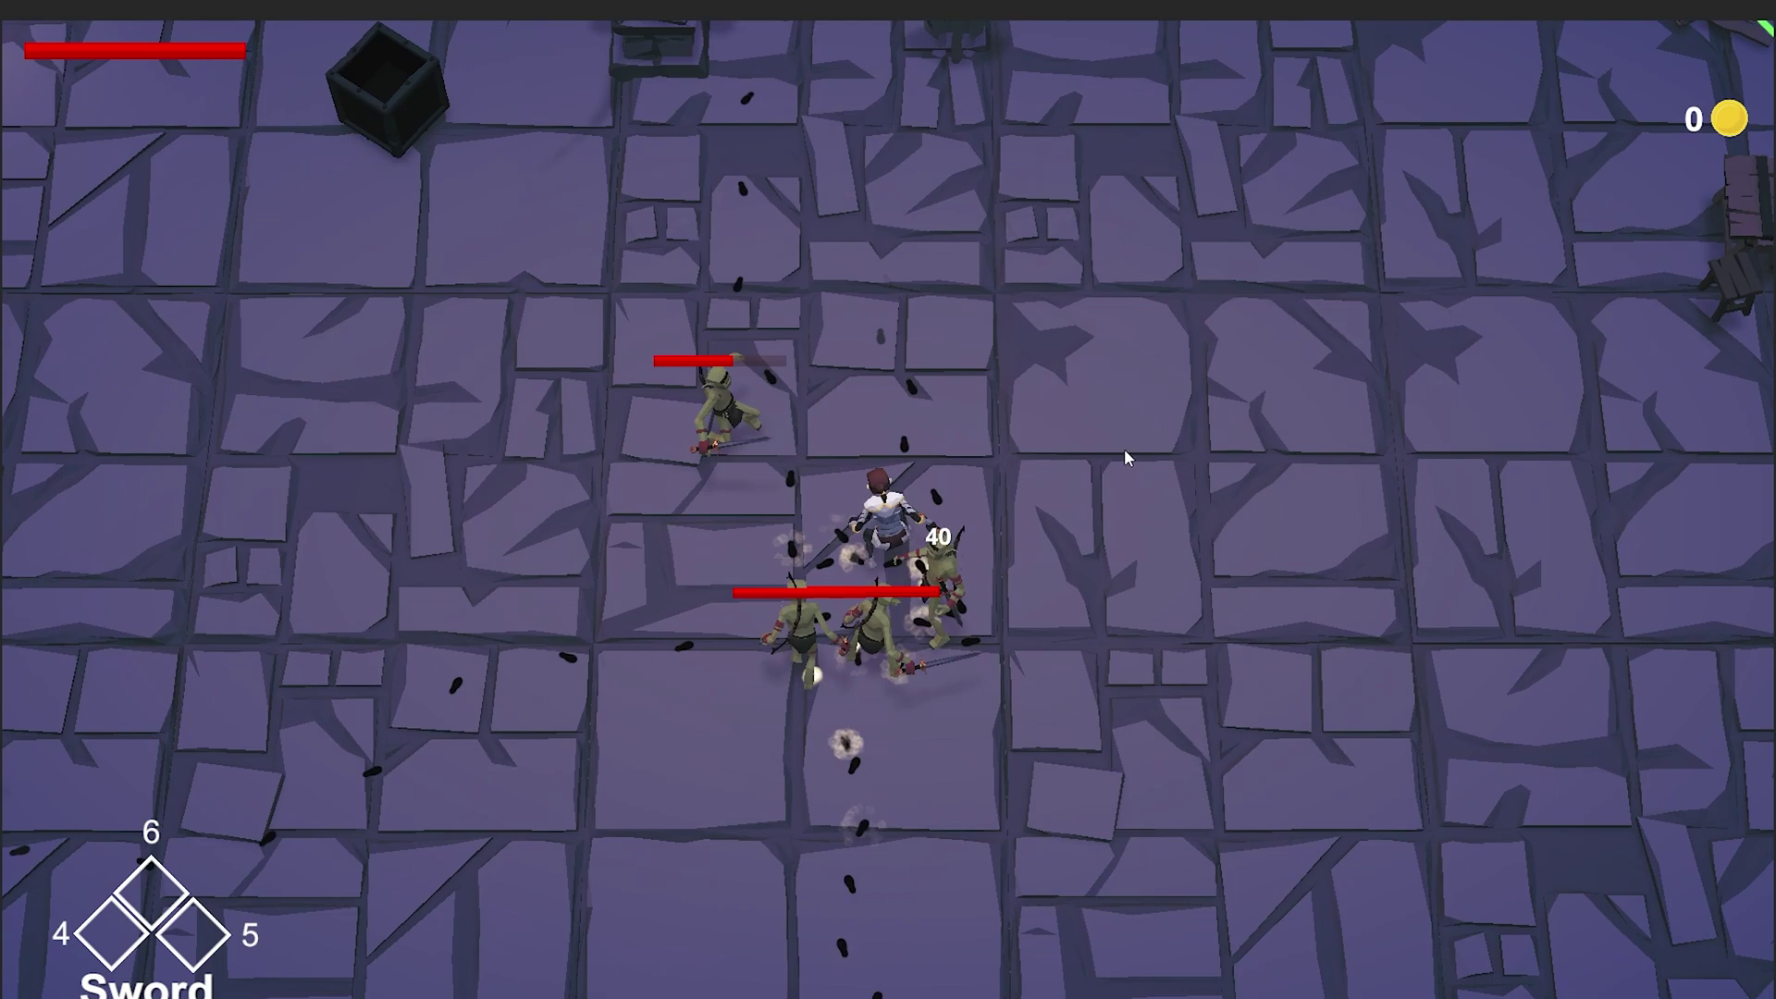
{"action": "key", "text": "w"}
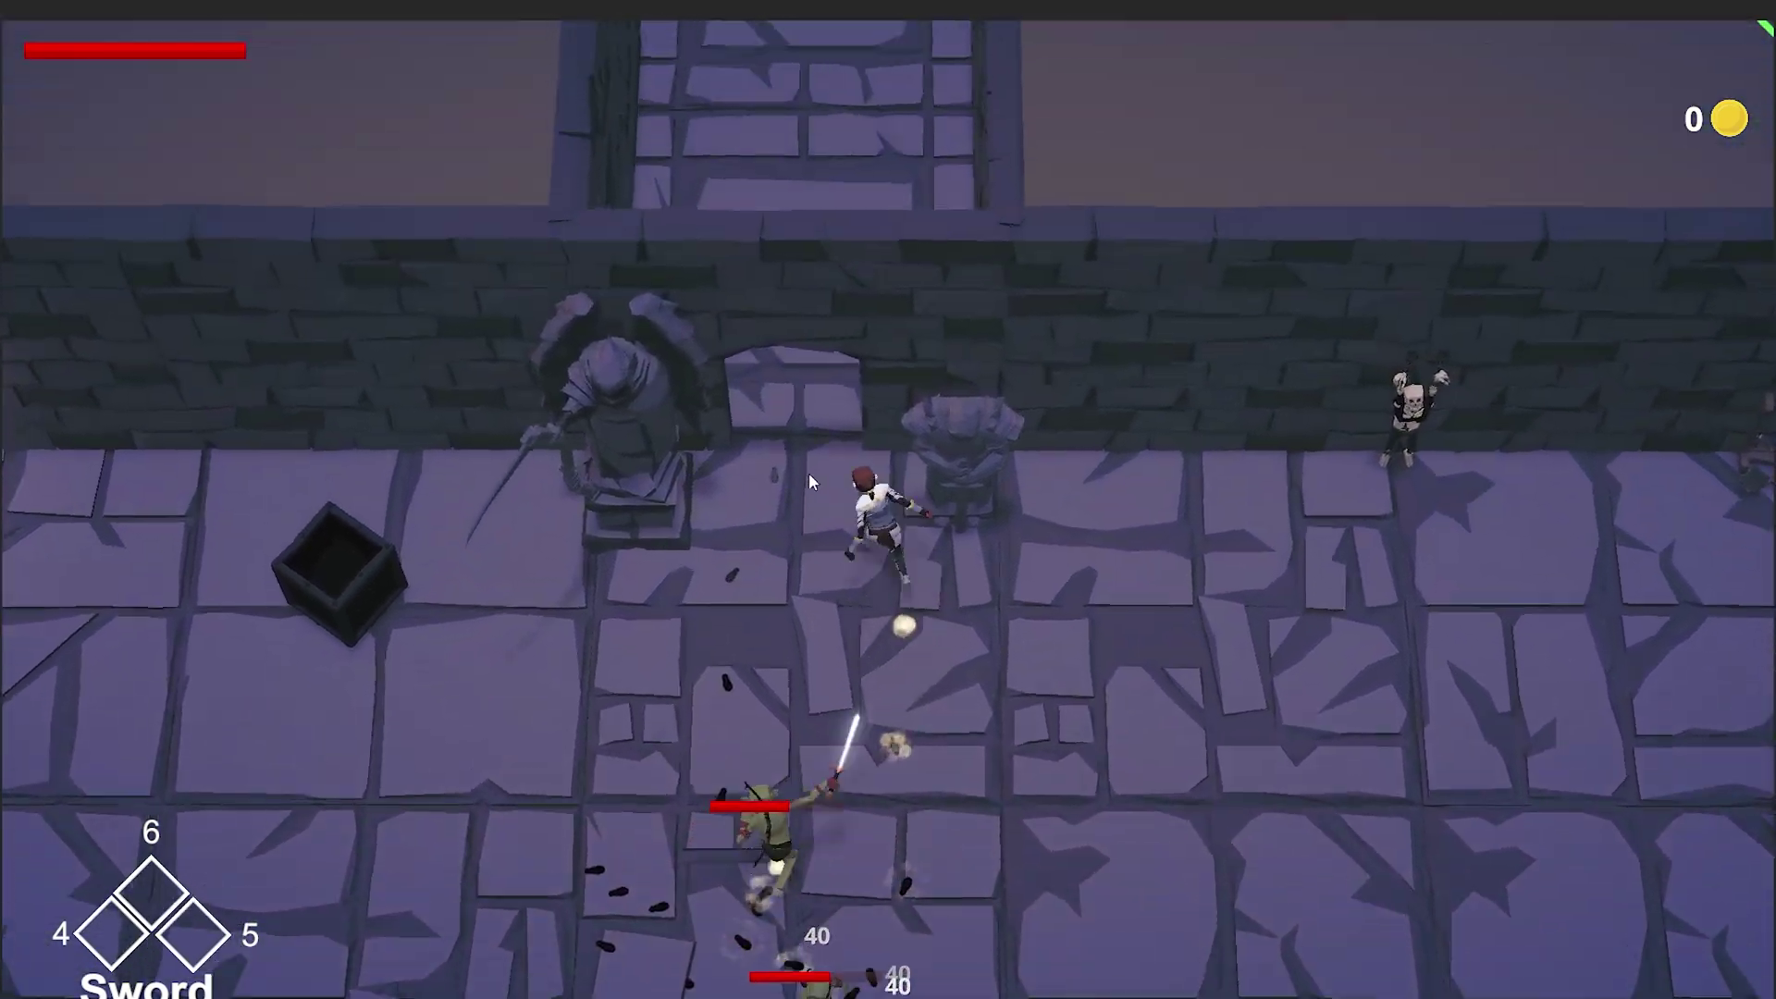
{"action": "left_click", "coordinate": [989, 734]}
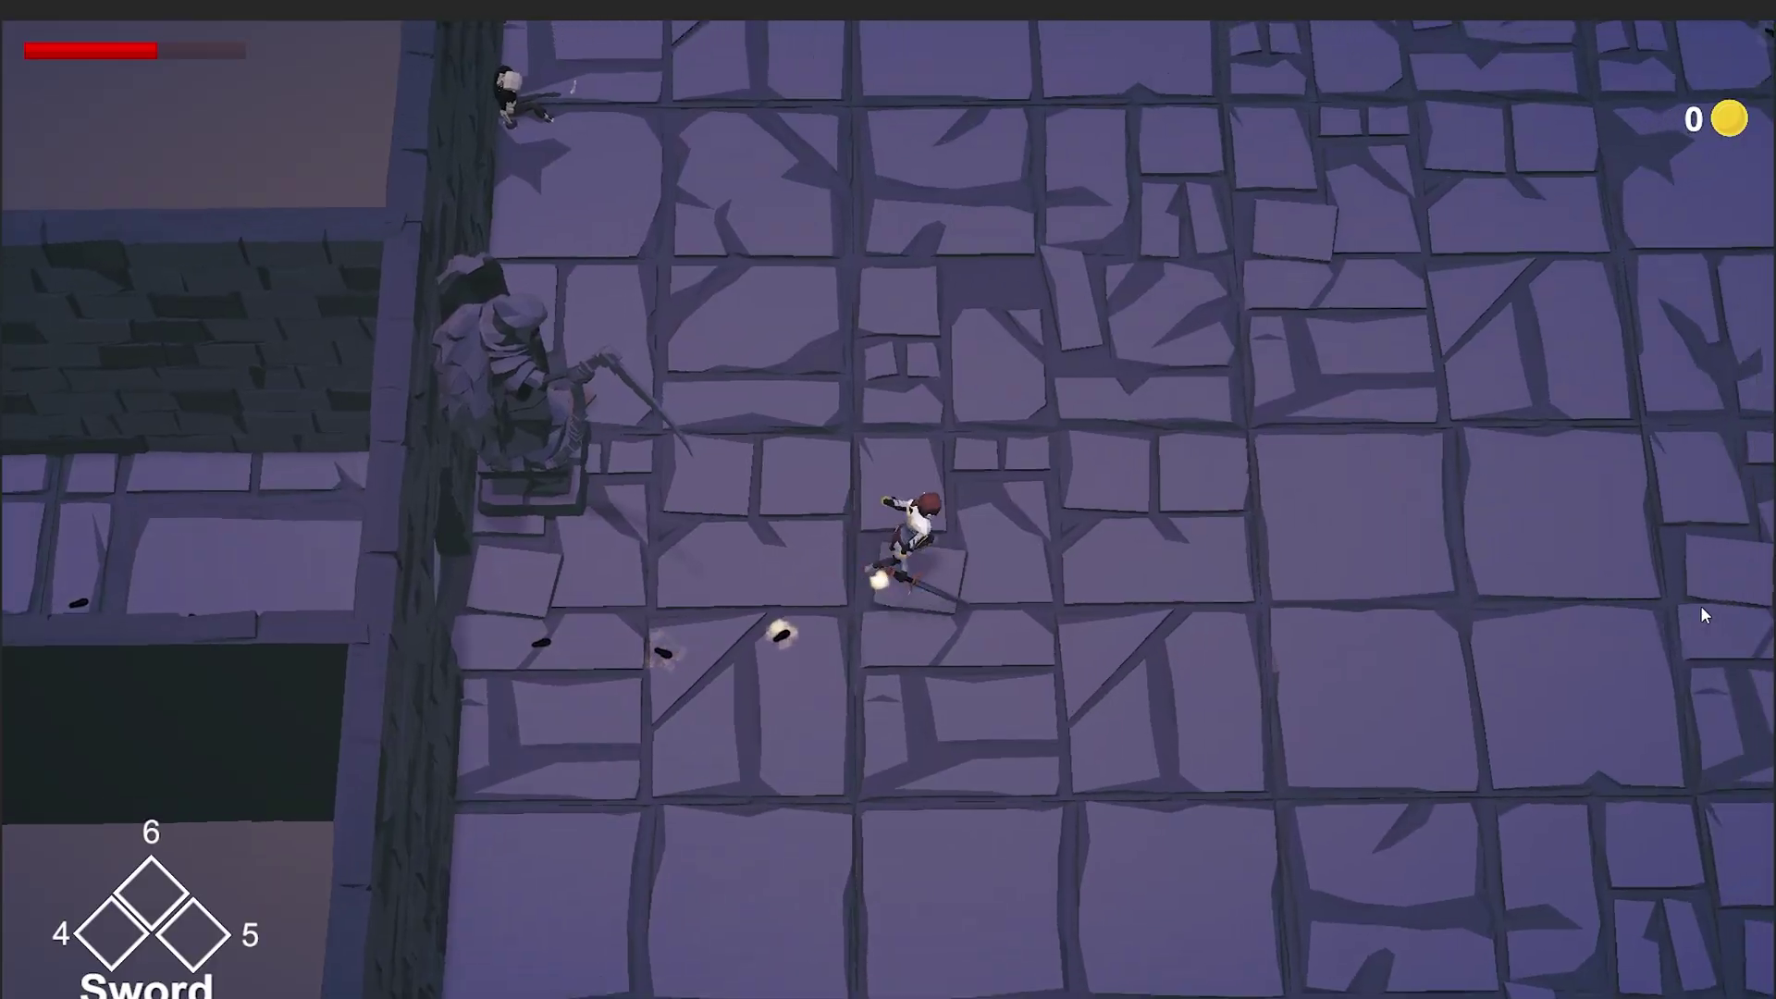
{"action": "left_click", "coordinate": [1080, 422]}
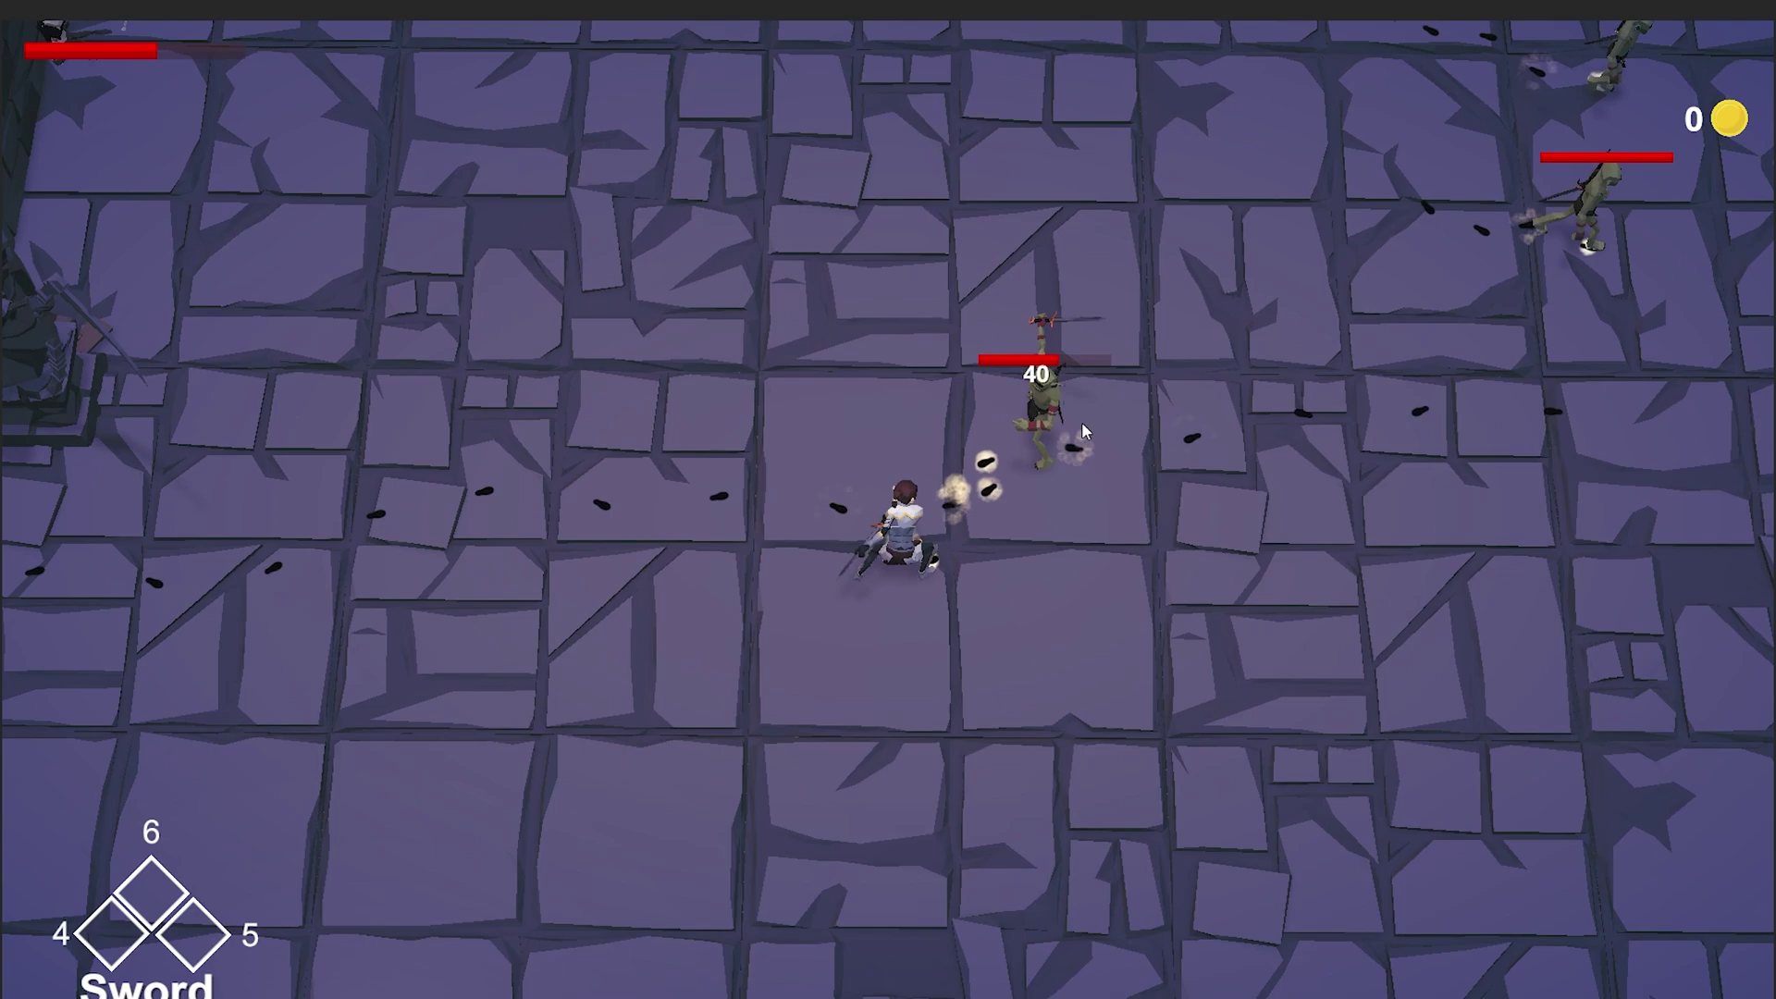
{"action": "left_click", "coordinate": [1102, 381]}
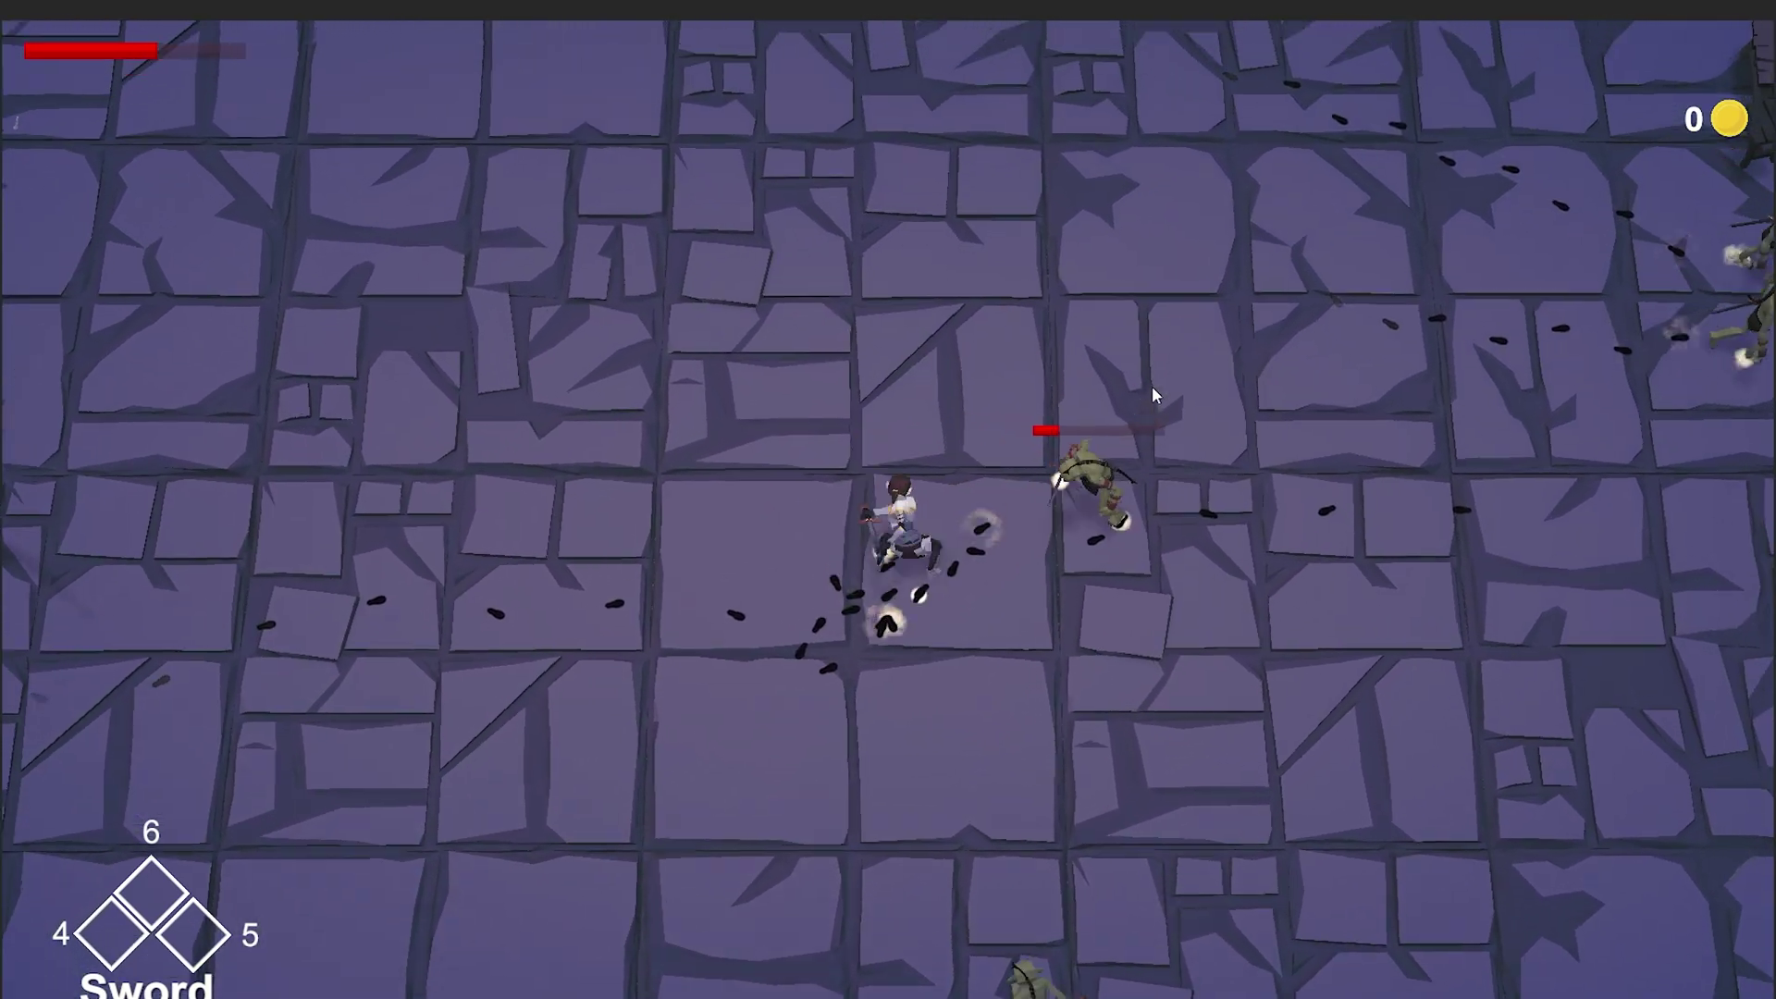
{"action": "left_click", "coordinate": [1018, 585]}
{"action": "left_click", "coordinate": [890, 761]}
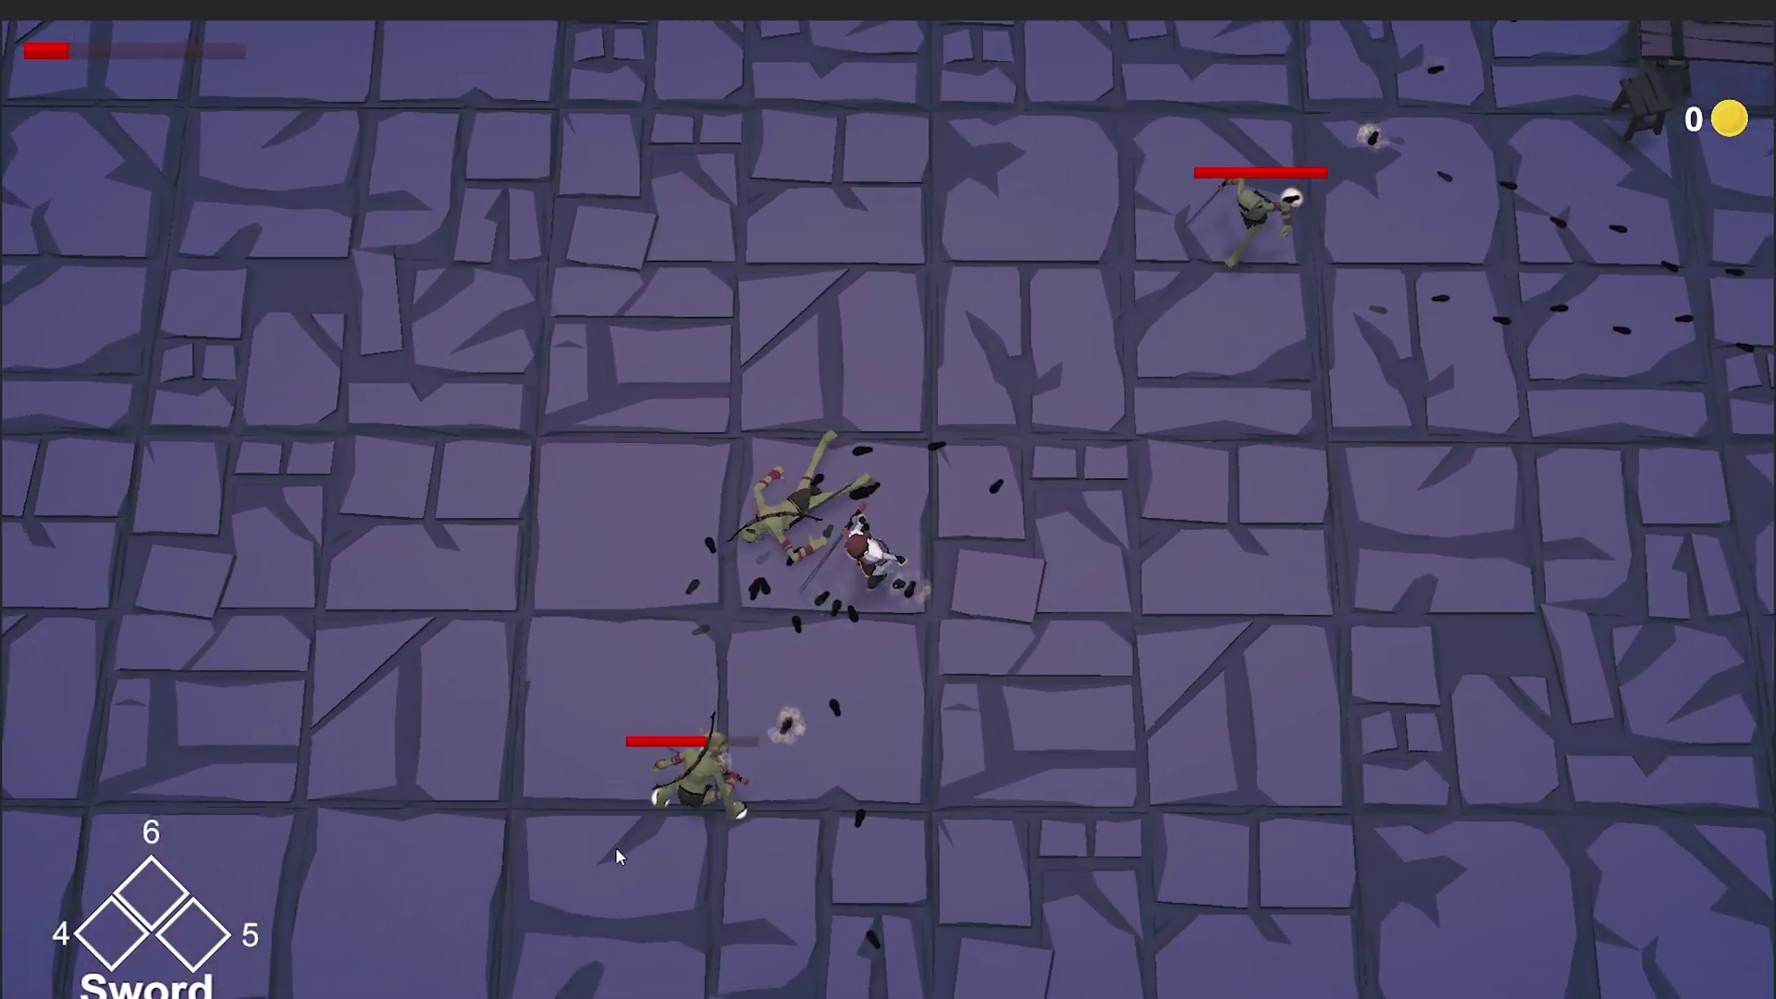
{"action": "left_click", "coordinate": [890, 786]}
{"action": "left_click", "coordinate": [1008, 702]}
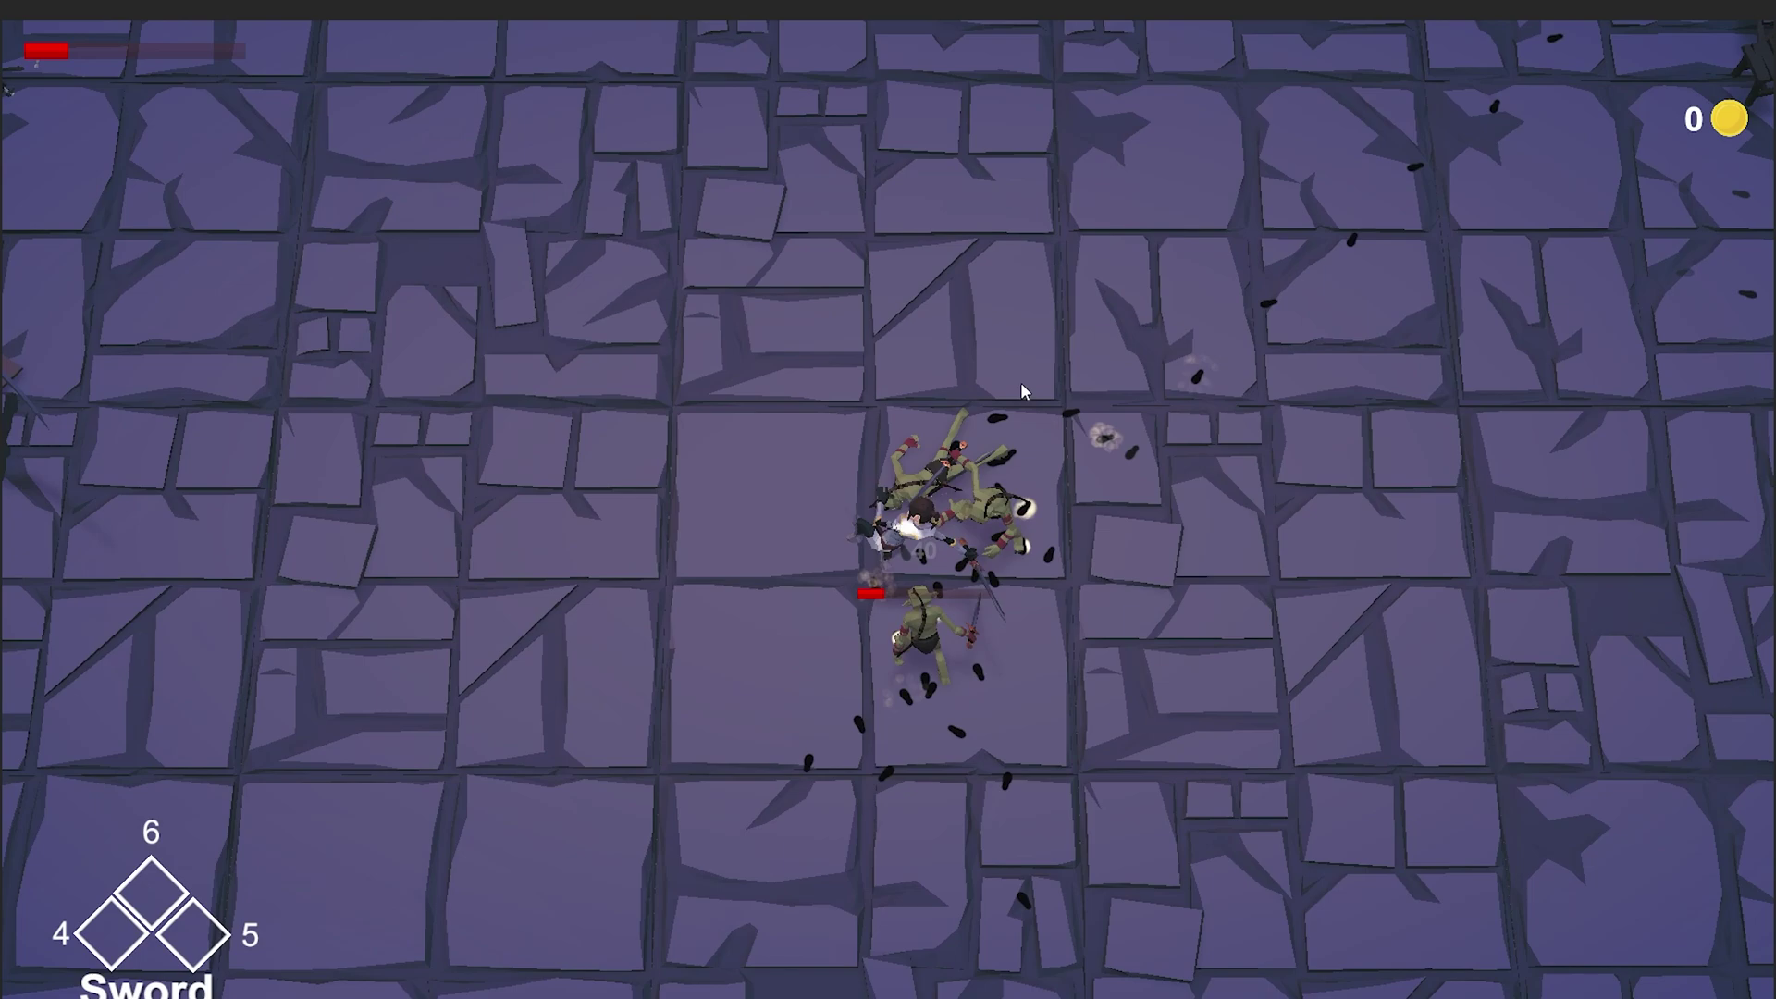